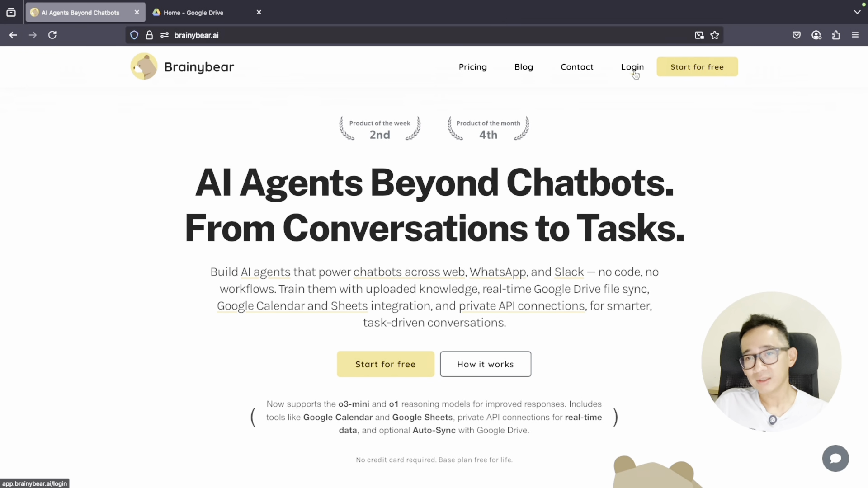
Log in and start a new AI agent named 'Sheets manager'
{"action": "left_click", "coordinate": [633, 69]}
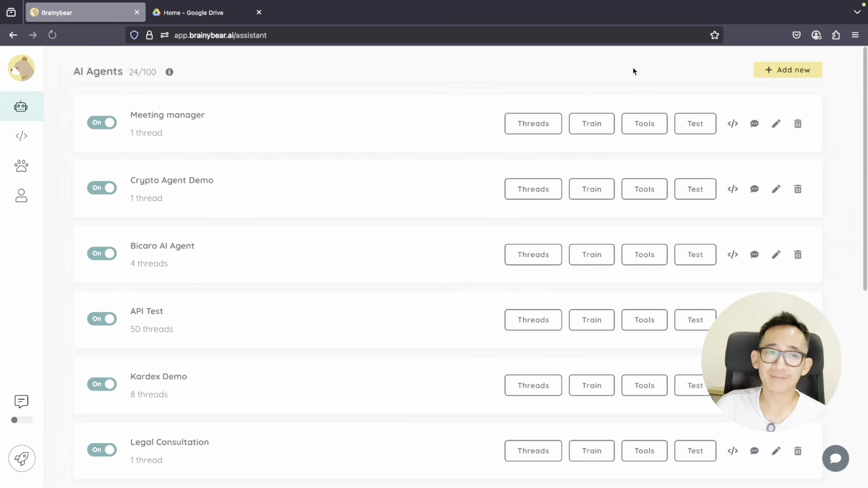
{"action": "left_click", "coordinate": [786, 74]}
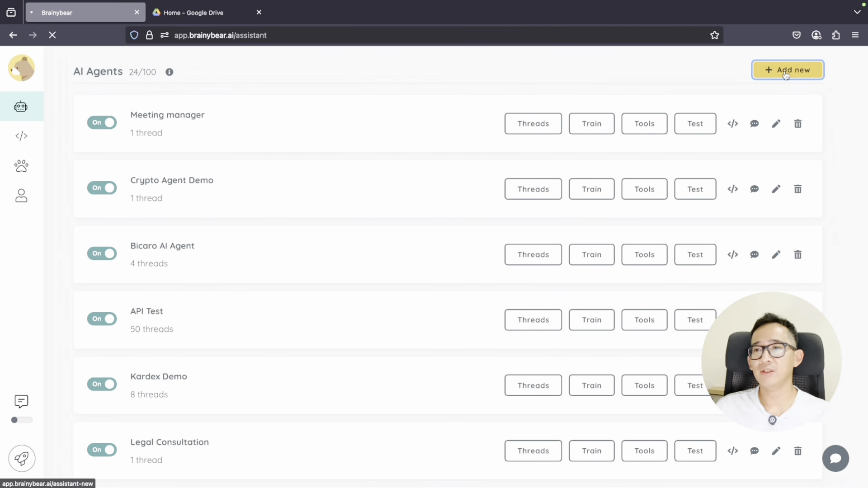
{"action": "left_click_drag", "start_coordinate": [162, 177], "coordinate": [63, 173]}
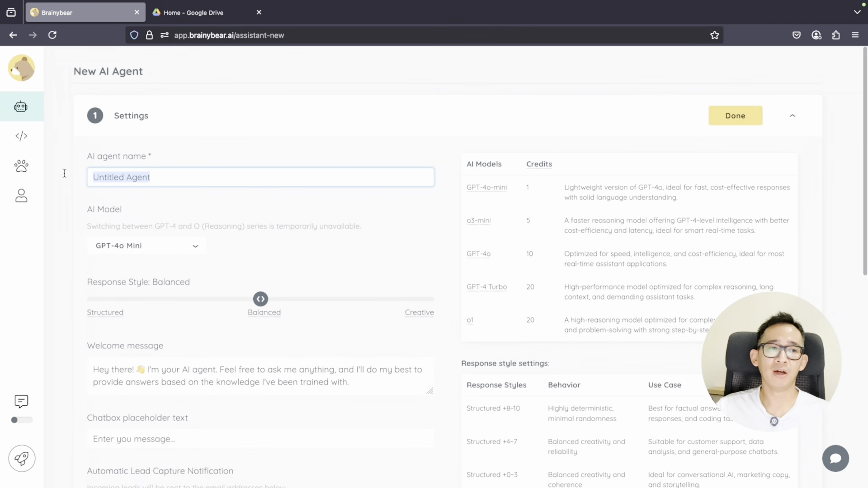
{"action": "type", "text": "Seh"}
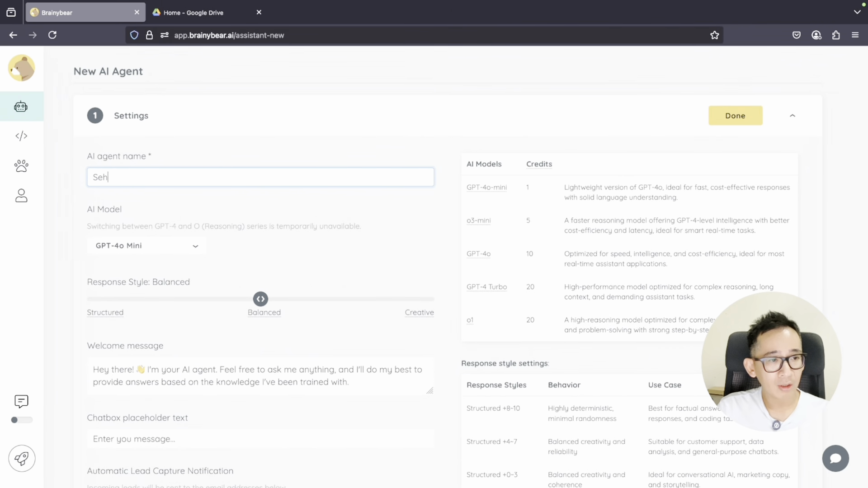
{"action": "type", "text": "eets"}
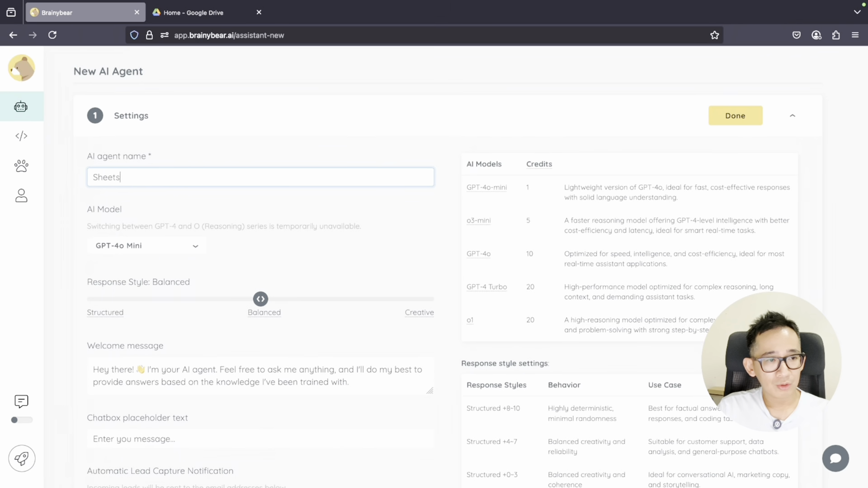
{"action": "type", "text": " manager"}
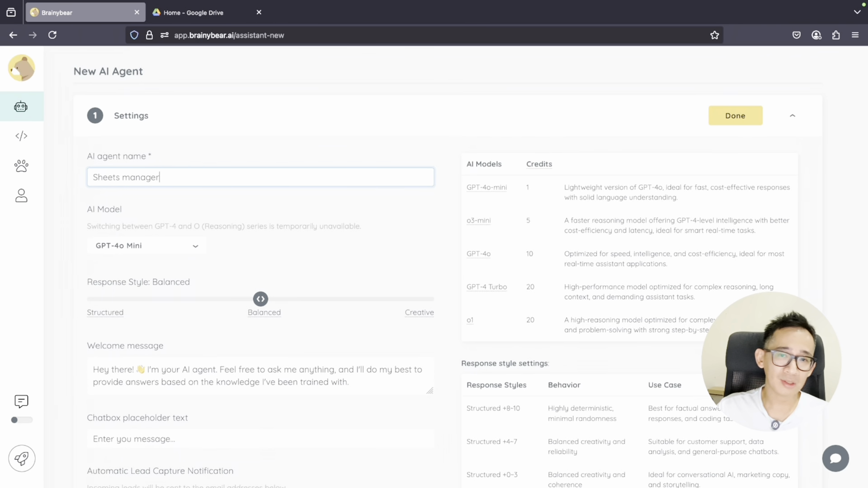
Create the Sheets manager agent and return to the AI Agents list, now at 25/100
{"action": "scroll", "coordinate": [373, 265], "scroll_direction": "down", "scroll_amount": 8}
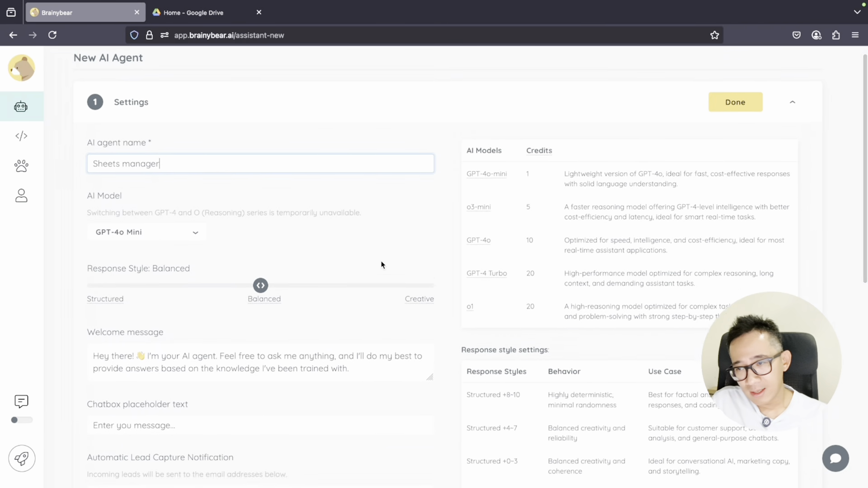
{"action": "scroll", "coordinate": [388, 262], "scroll_direction": "down", "scroll_amount": 1}
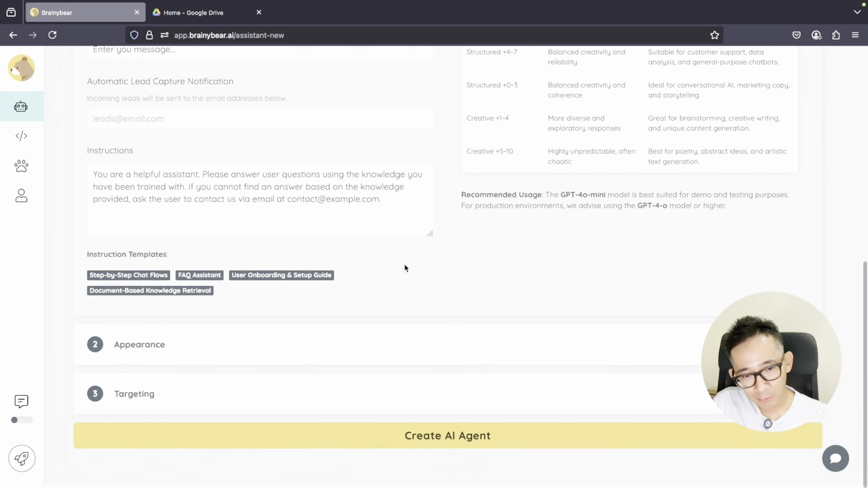
{"action": "left_click", "coordinate": [459, 447]}
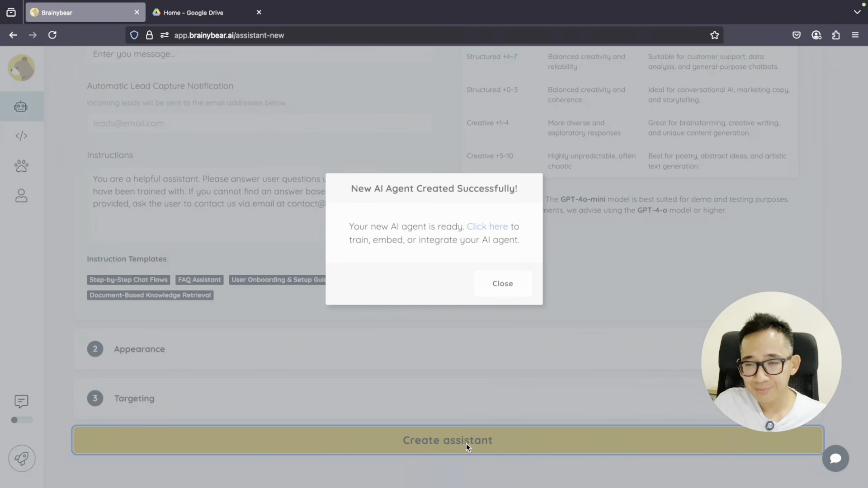
{"action": "left_click", "coordinate": [493, 232]}
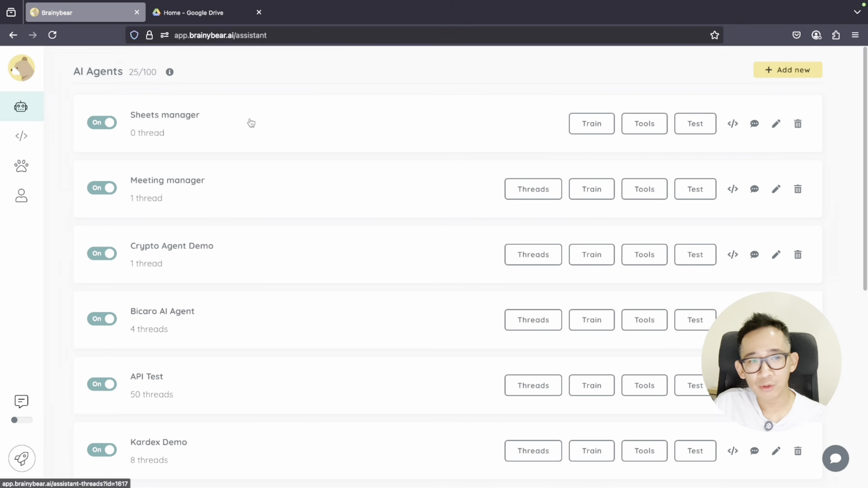
Connect Google Sheets to Sheets manager's built-in tools by authorizing a Google account
{"action": "left_click", "coordinate": [650, 130]}
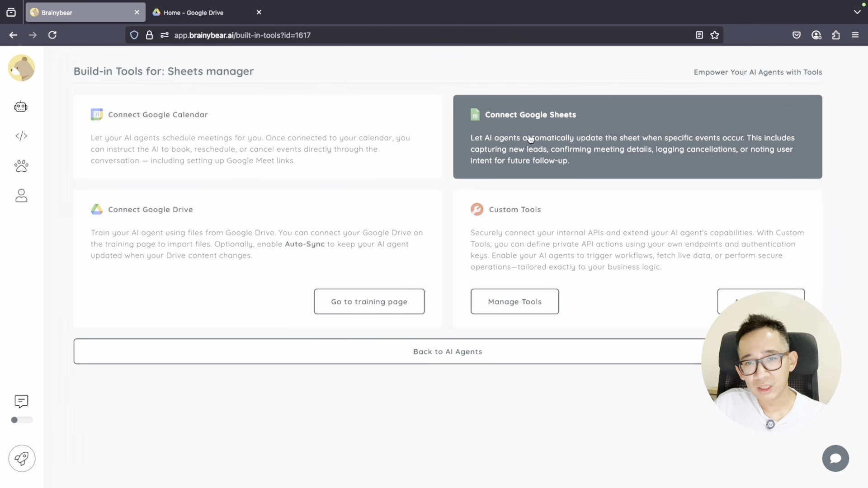
{"action": "left_click", "coordinate": [585, 130]}
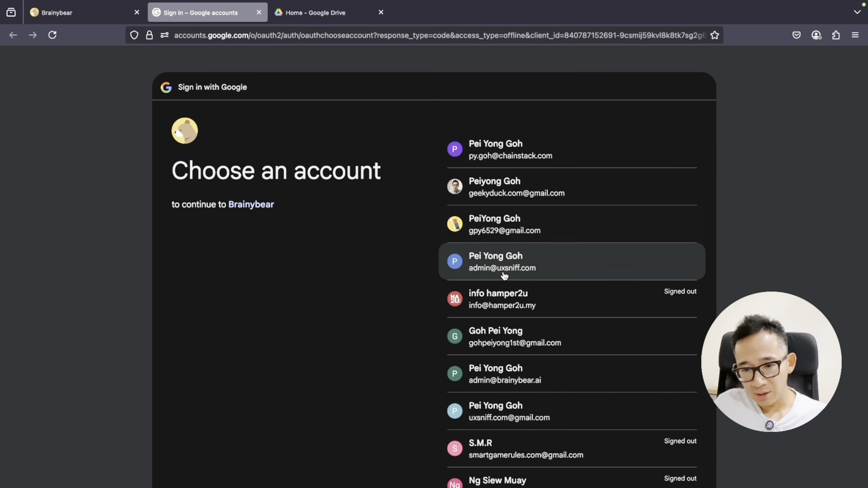
{"action": "left_click", "coordinate": [581, 377]}
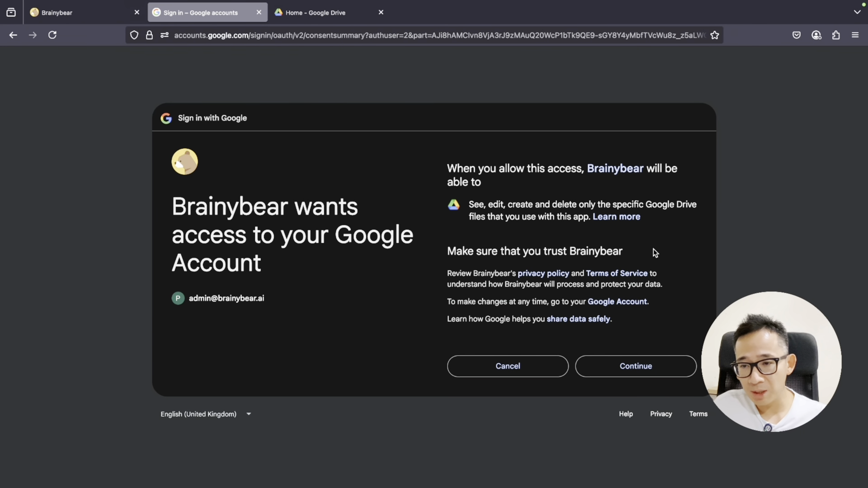
{"action": "left_click", "coordinate": [647, 367]}
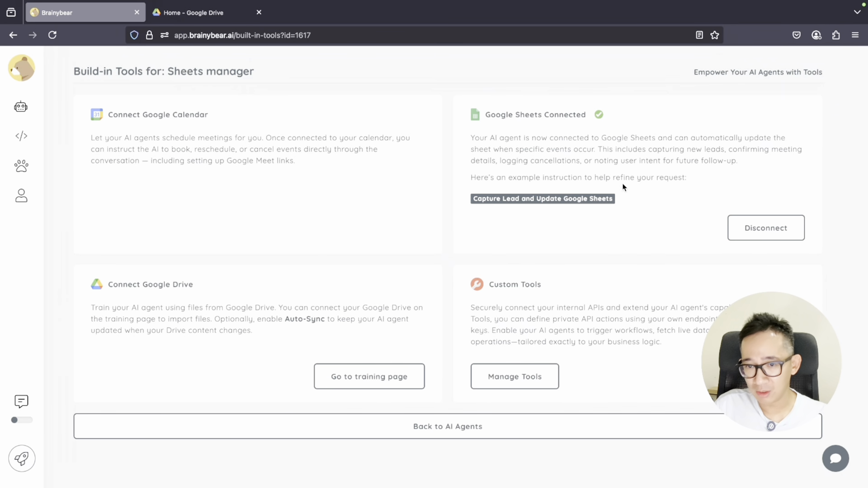
Copy the Capture Lead and Update Google Sheets instruction template, then close its dialog
{"action": "left_click", "coordinate": [540, 201]}
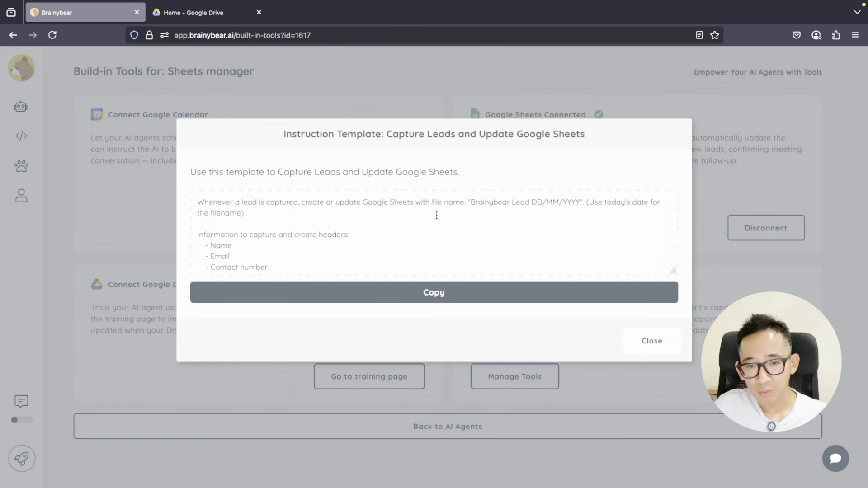
{"action": "double_click", "coordinate": [544, 203]}
{"action": "scroll", "coordinate": [272, 222], "scroll_direction": "down", "scroll_amount": 1}
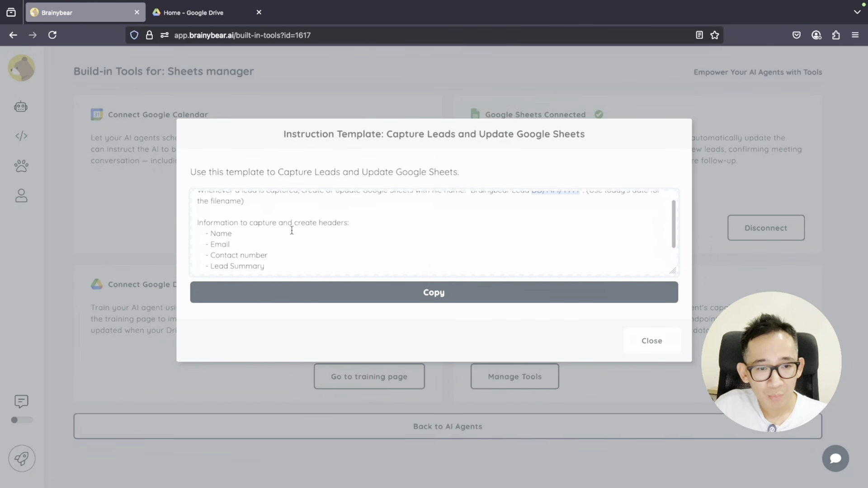
{"action": "scroll", "coordinate": [292, 229], "scroll_direction": "down", "scroll_amount": 1}
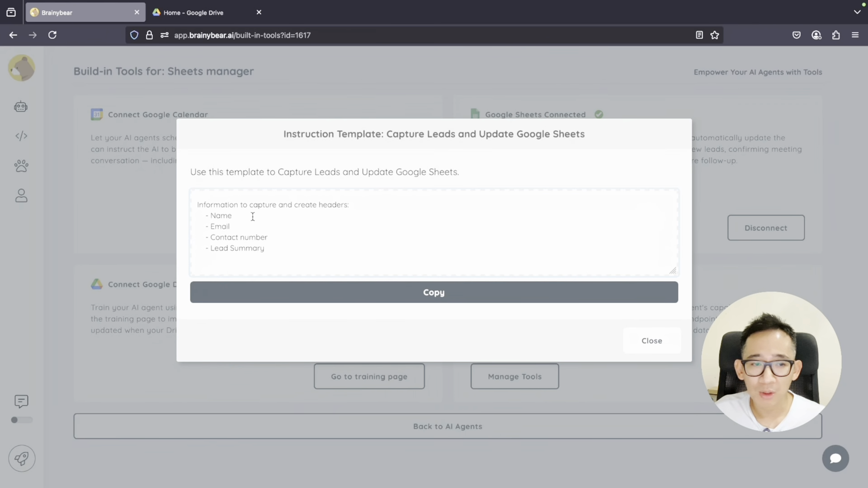
{"action": "left_click", "coordinate": [239, 227]}
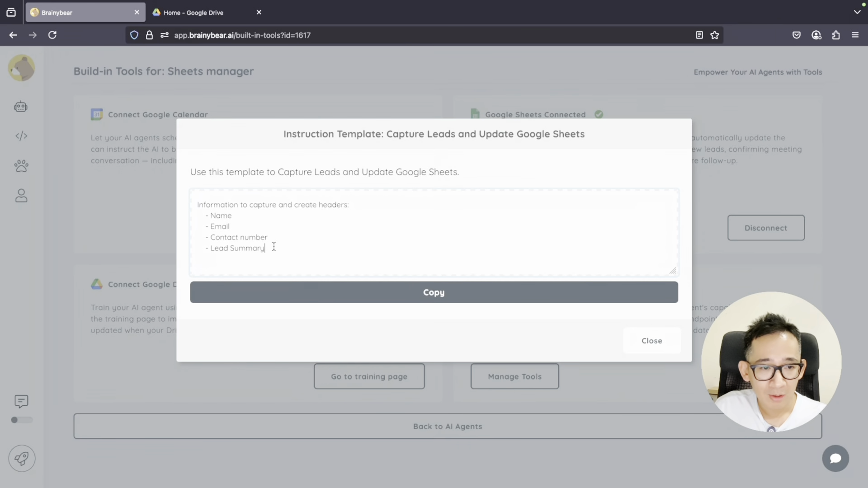
{"action": "left_click", "coordinate": [446, 294]}
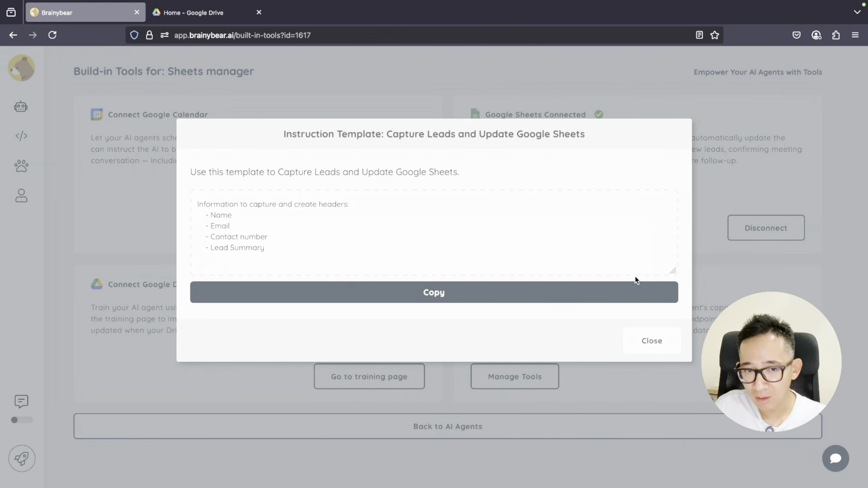
{"action": "left_click", "coordinate": [651, 341]}
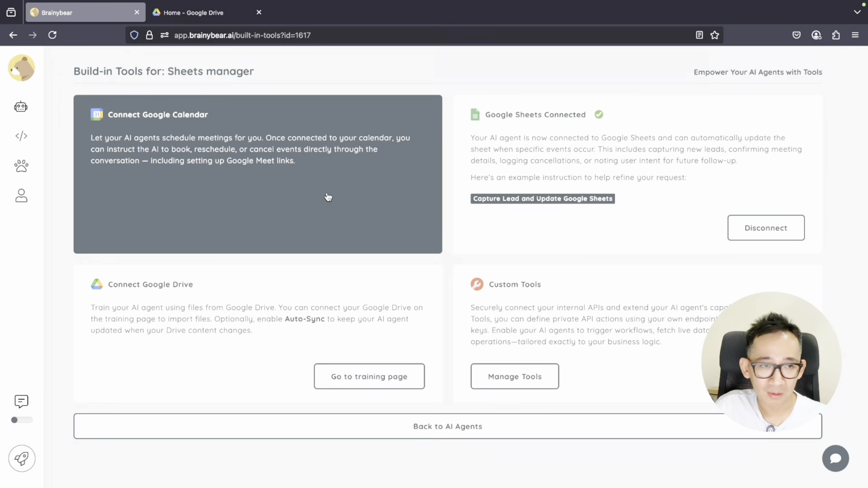
Append the copied lead-capture template to the Sheets manager agent's instructions
{"action": "mouse_move", "coordinate": [56, 117]}
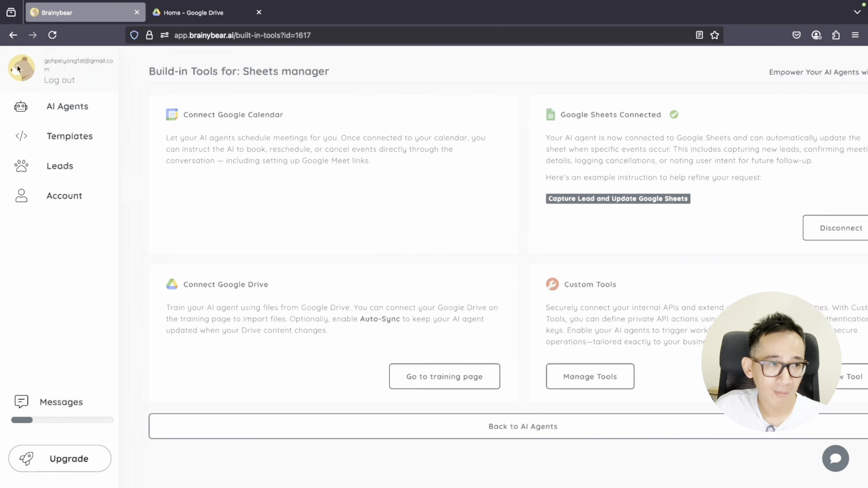
{"action": "left_click", "coordinate": [60, 116]}
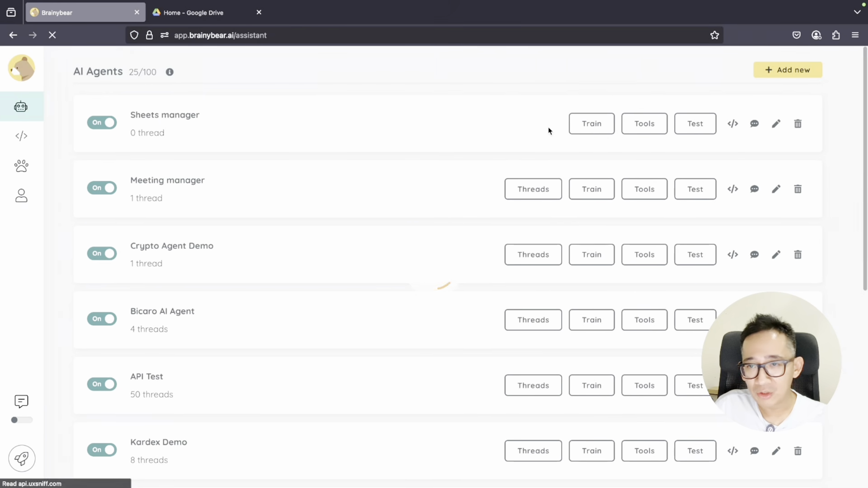
{"action": "left_click", "coordinate": [776, 125]}
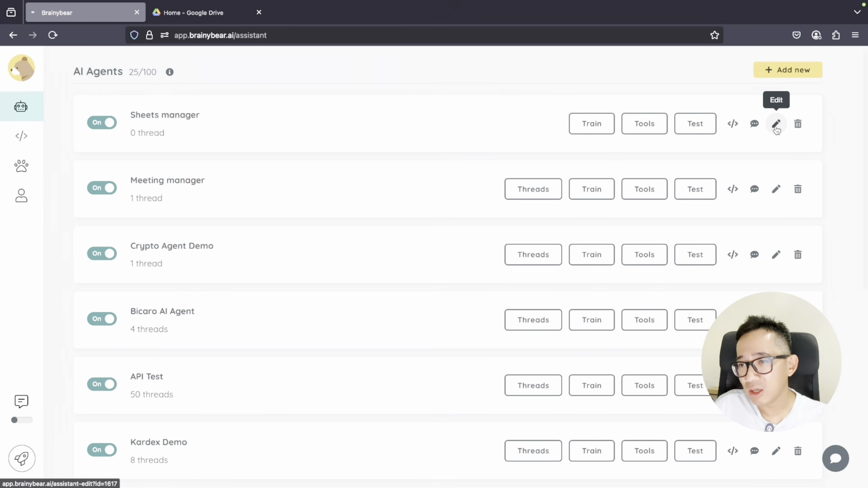
{"action": "scroll", "coordinate": [349, 224], "scroll_direction": "down", "scroll_amount": 5}
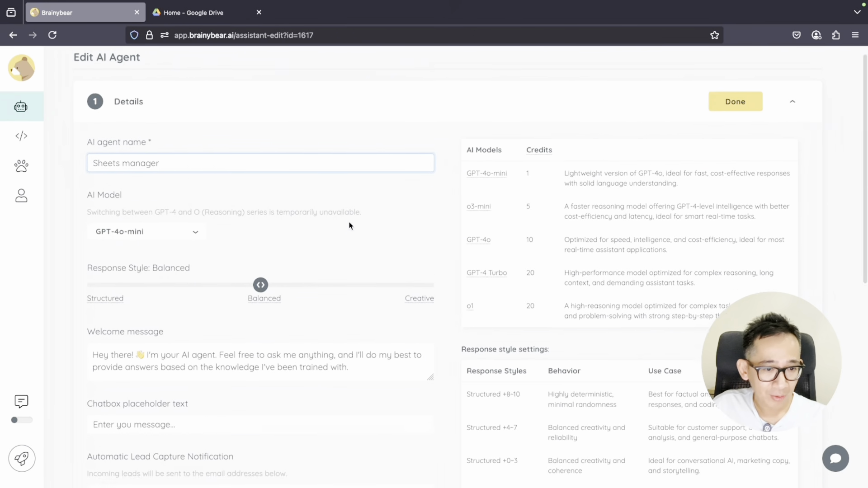
{"action": "scroll", "coordinate": [350, 225], "scroll_direction": "down", "scroll_amount": 4}
{"action": "left_click", "coordinate": [392, 204]}
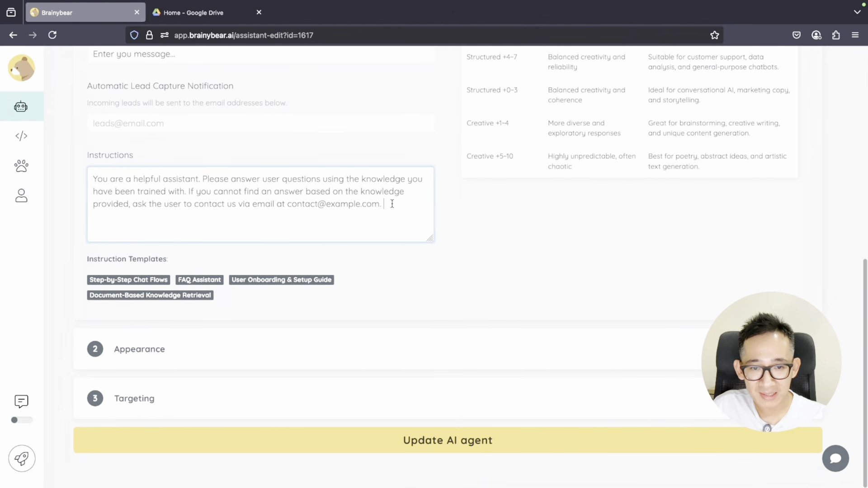
{"action": "key", "text": "Return"}
{"action": "key", "text": "Return"}
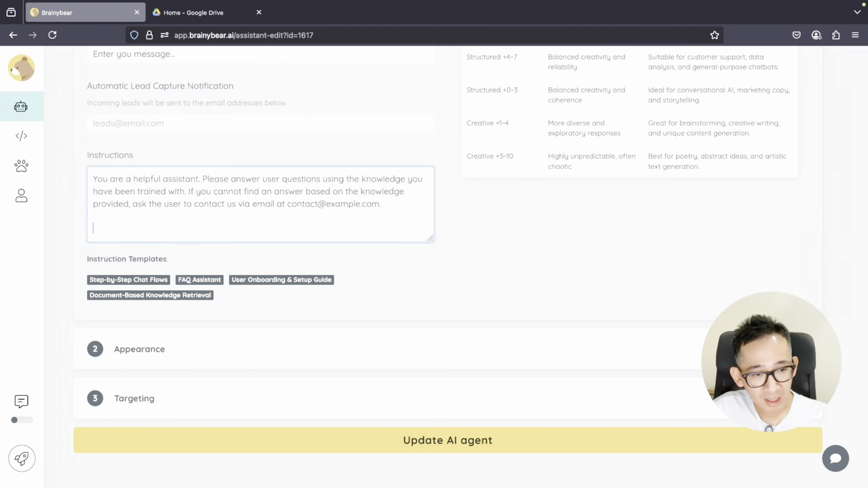
{"action": "key", "text": "ctrl+v"}
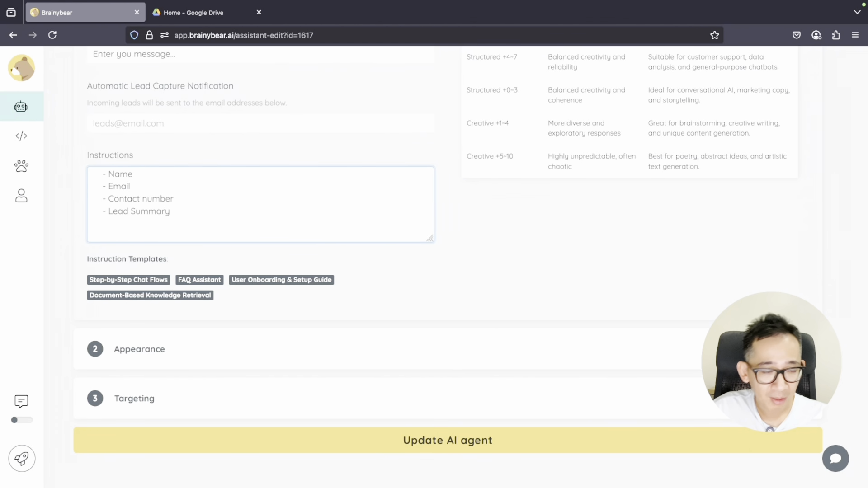
Save the updated agent and dismiss the 'Assistant updated' confirmation
{"action": "scroll", "coordinate": [355, 219], "scroll_direction": "up", "scroll_amount": 1}
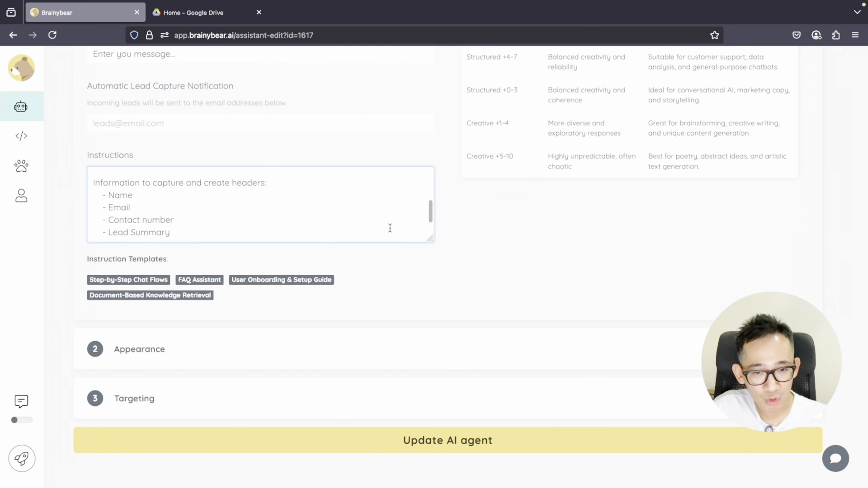
{"action": "left_click", "coordinate": [461, 448]}
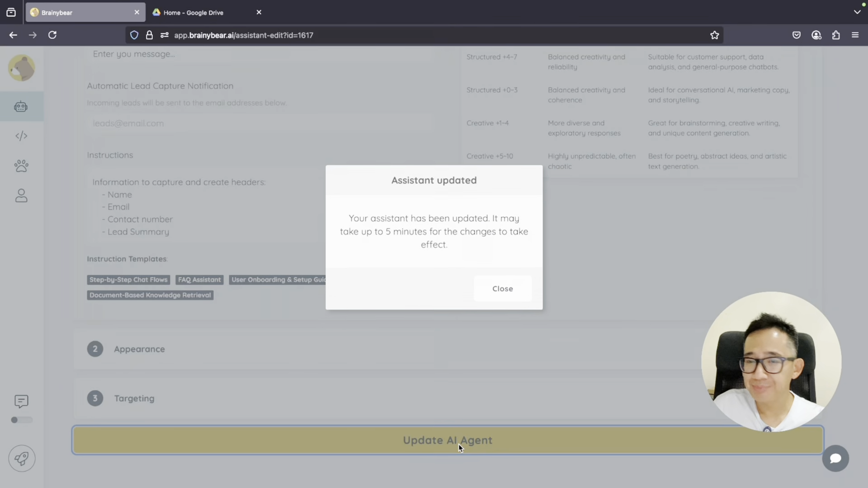
{"action": "left_click", "coordinate": [504, 294]}
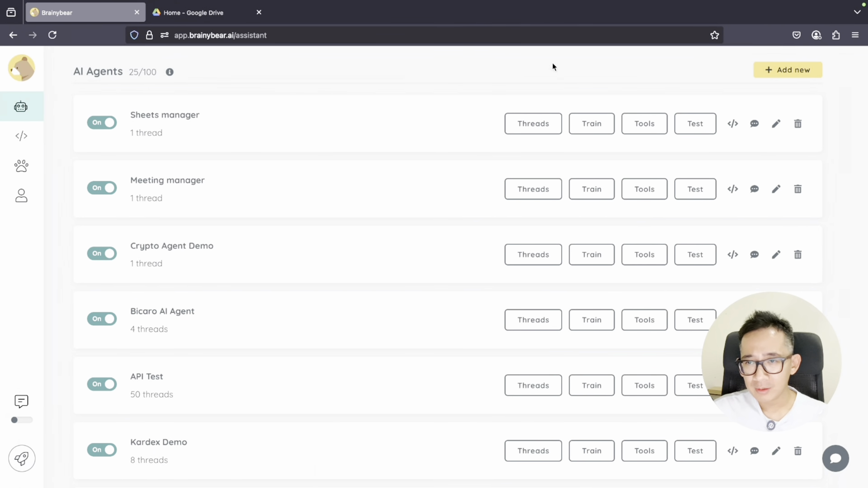
In the Sheets manager test chat, ask to be contacted about purchasing the enterprise plan
{"action": "left_click", "coordinate": [698, 130]}
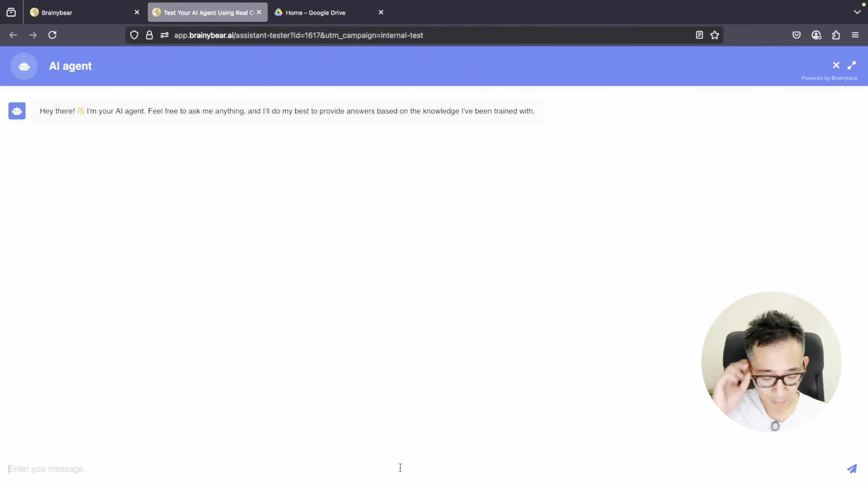
{"action": "left_click", "coordinate": [401, 468]}
{"action": "type", "text": "I am interest to"}
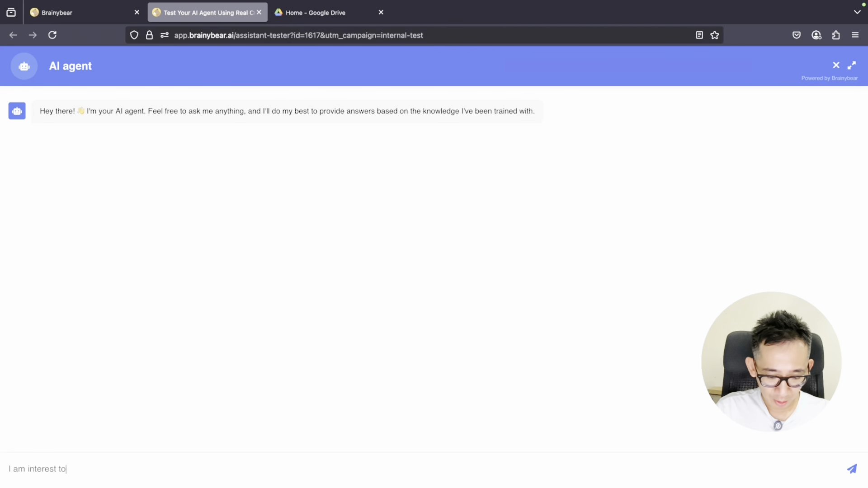
{"action": "type", "text": " purchase your enterpr"}
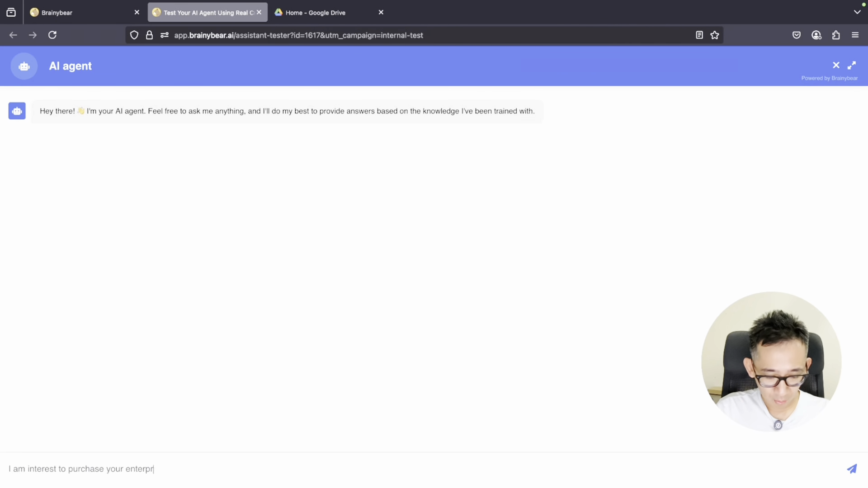
{"action": "type", "text": "ise plan, can you "}
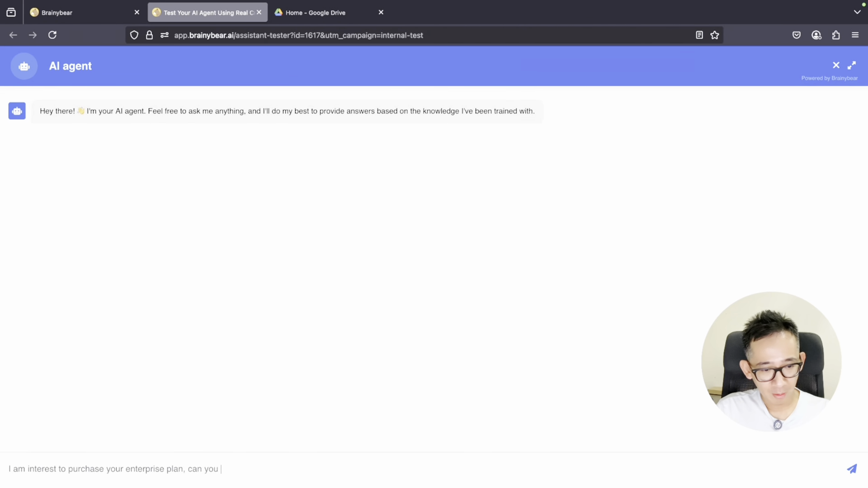
{"action": "type", "text": "contact me?"}
{"action": "key", "text": "Return"}
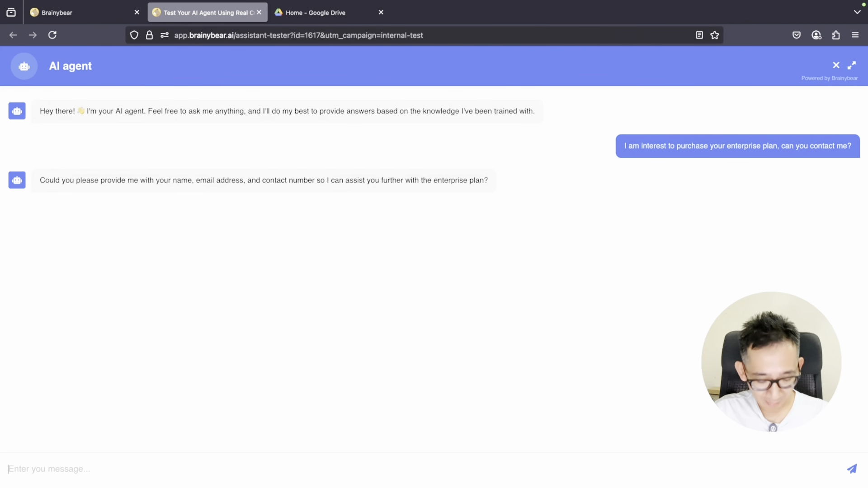
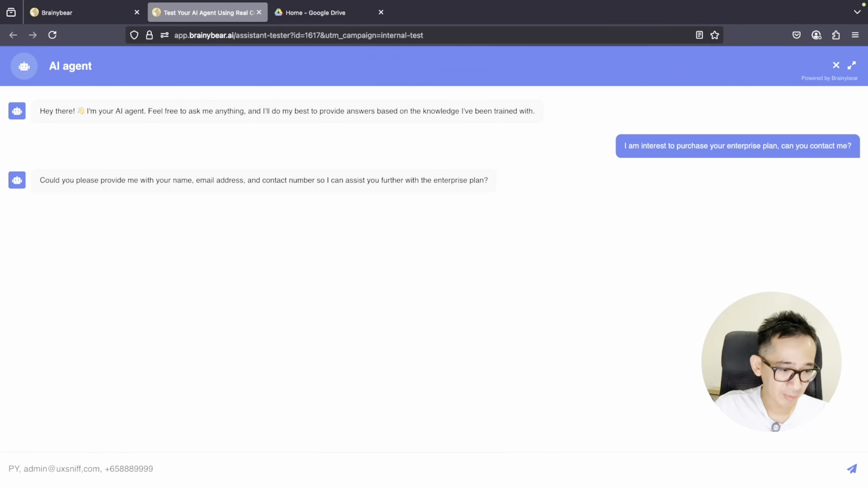
Reply with the visitor's name, e-mail address and phone number
{"action": "key", "text": "Return"}
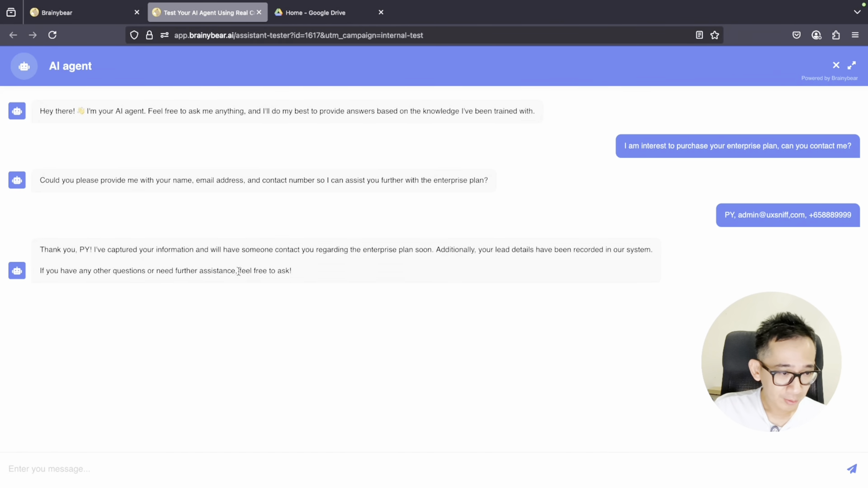
Reload Google Drive and open the Brainybear Lead 23/06/2025 spreadsheet
{"action": "left_click", "coordinate": [321, 16]}
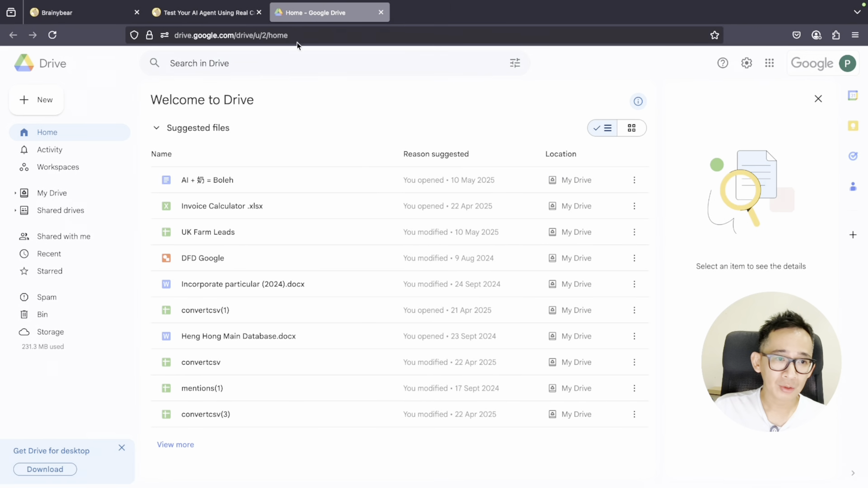
{"action": "left_click", "coordinate": [56, 36]}
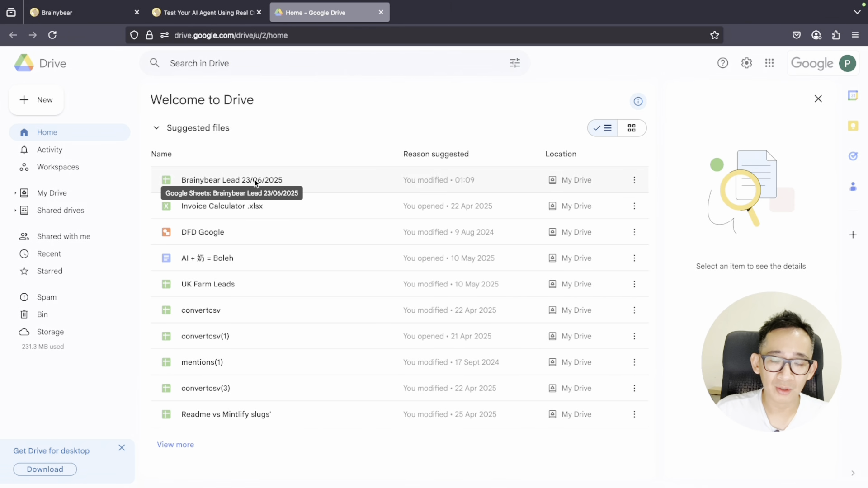
{"action": "double_click", "coordinate": [305, 182]}
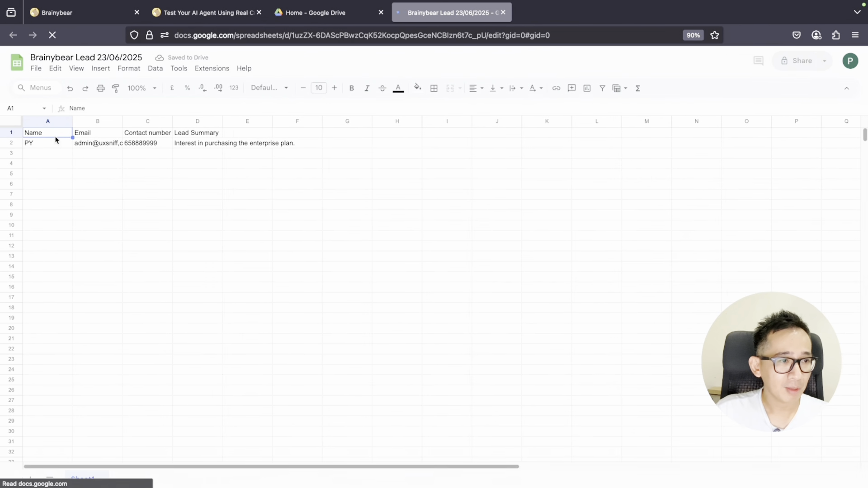
Widen the Email and Contact number columns, then return to the agent test chat
{"action": "left_click_drag", "start_coordinate": [123, 121], "coordinate": [207, 121]}
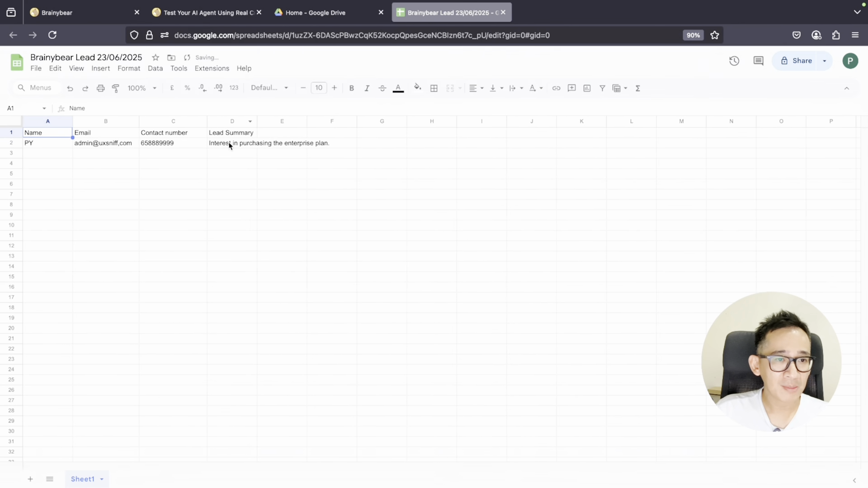
{"action": "left_click", "coordinate": [234, 146]}
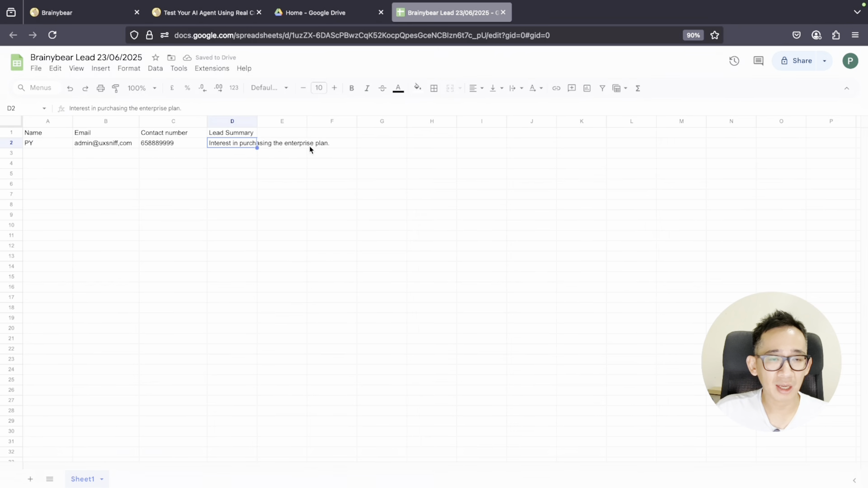
{"action": "left_click", "coordinate": [221, 14]}
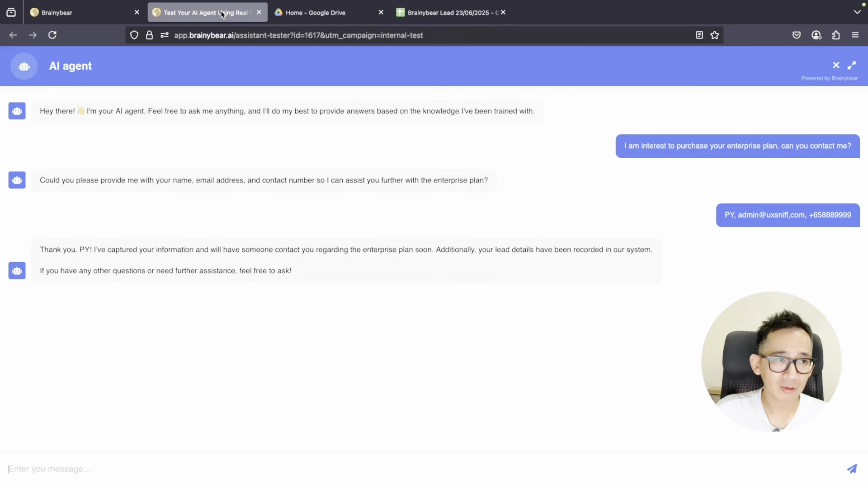
Ask the agent how to reach a real person about a Brainybear platform bug
{"action": "left_click", "coordinate": [254, 465]}
{"action": "type", "text": "I found a bug on brainybear platform, can you c"}
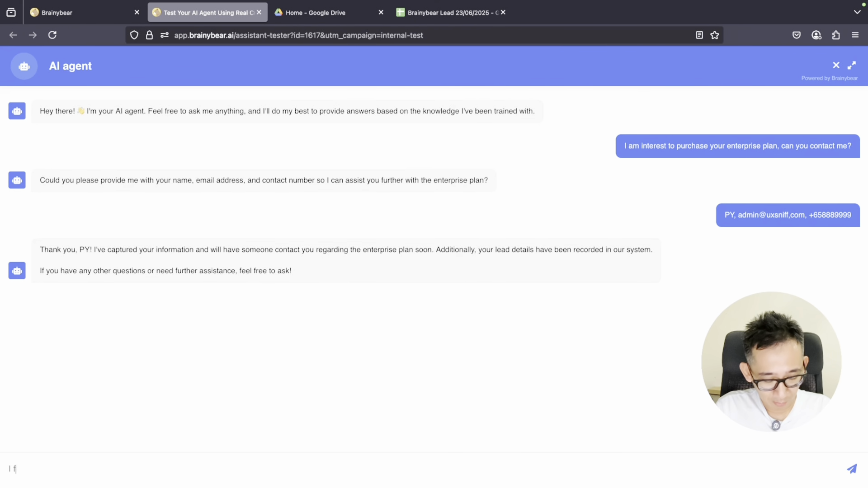
{"action": "key", "text": "BackSpace"}
{"action": "key", "text": "BackSpace"}
{"action": "key", "text": "BackSpace"}
{"action": "key", "text": "BackSpace"}
{"action": "key", "text": "BackSpace"}
{"action": "key", "text": "BackSpace"}
{"action": "key", "text": "BackSpace"}
{"action": "key", "text": "BackSpace"}
{"action": "key", "text": "BackSpace"}
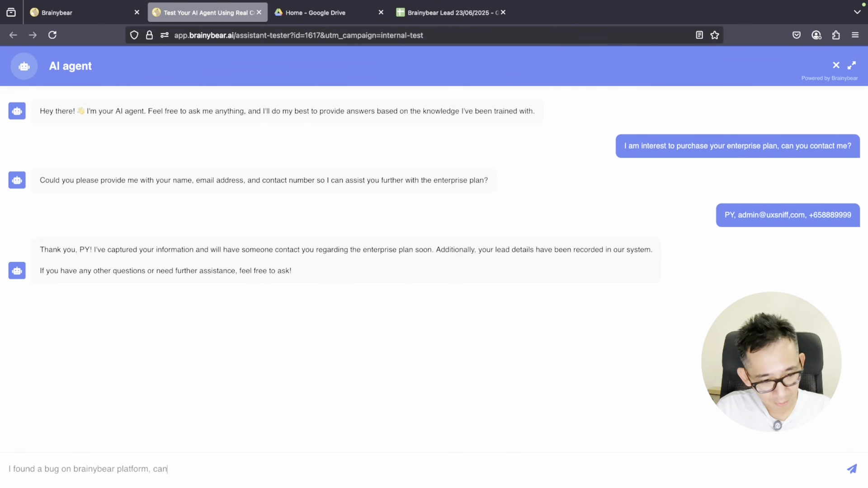
{"action": "type", "text": "how can I contact you? I want to talk to a real person."}
{"action": "key", "text": "Return"}
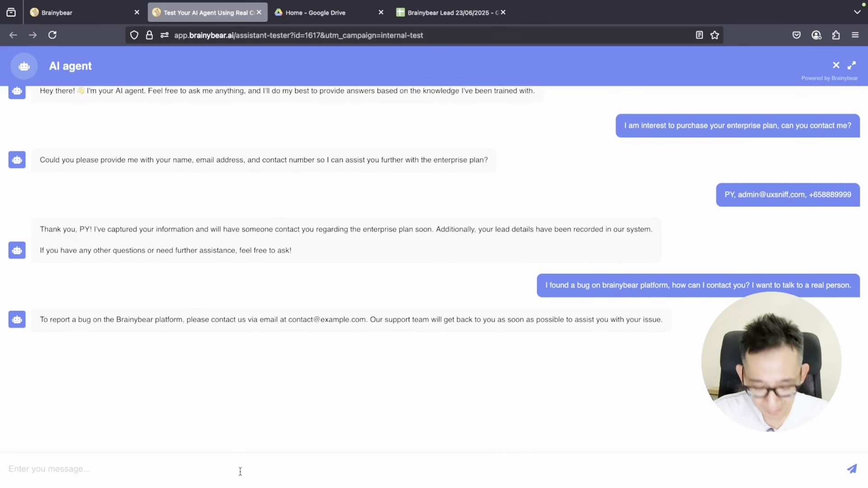
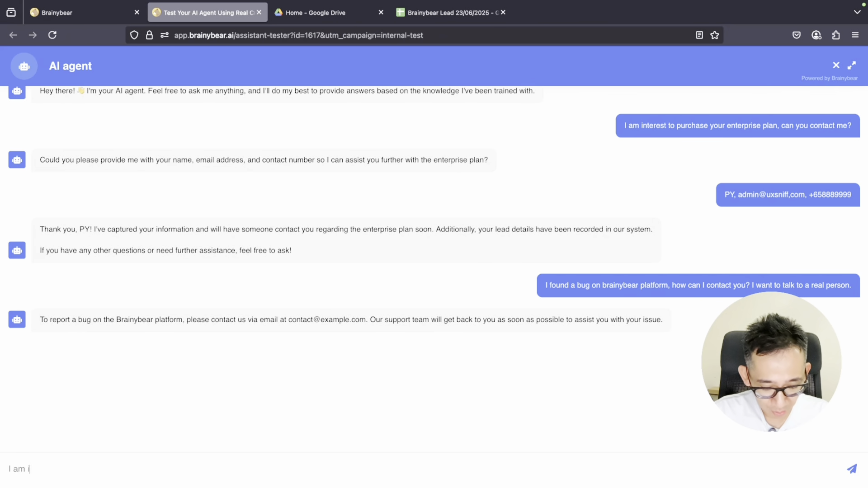
Send a UXsniff–Brainybear AI brand cooperation enquiry with contact details, then view the lead sheet
{"action": "key", "text": "Return"}
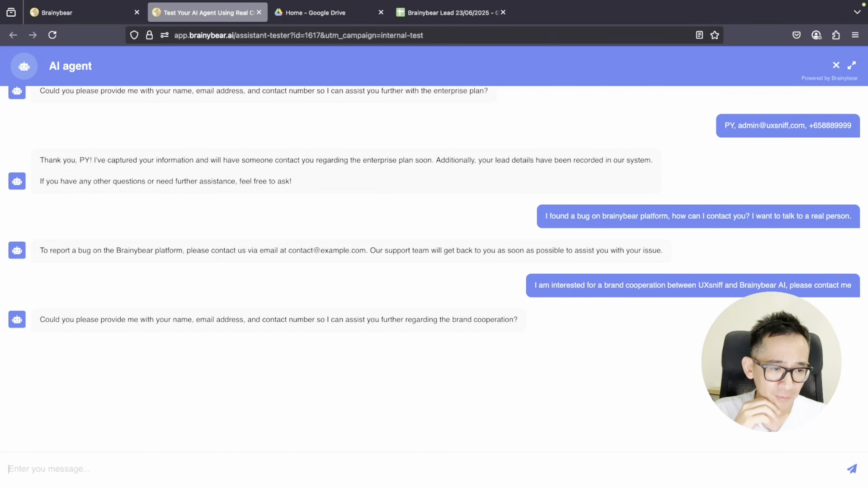
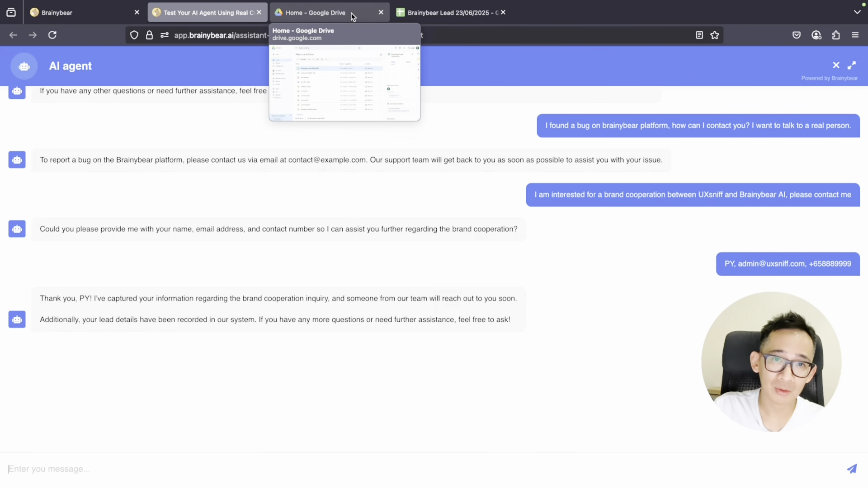
{"action": "left_click", "coordinate": [429, 14]}
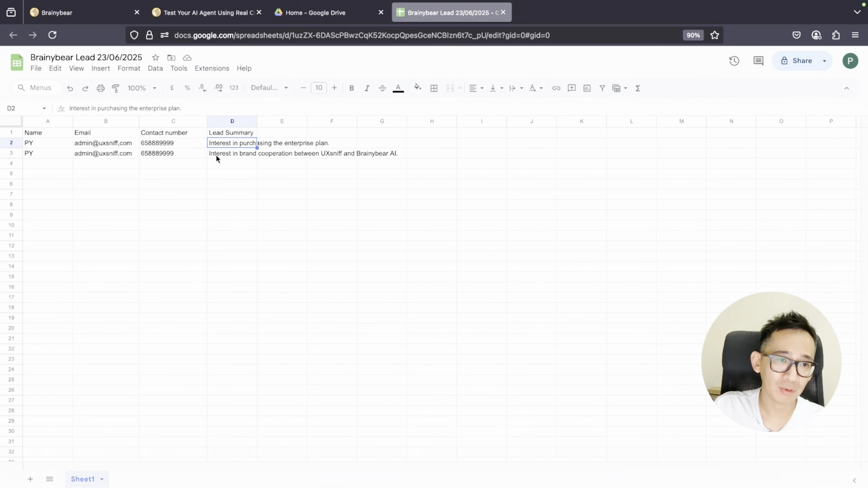
Widen the Lead Summary column, then return to the agent test chat
{"action": "left_click_drag", "start_coordinate": [257, 121], "coordinate": [294, 122]}
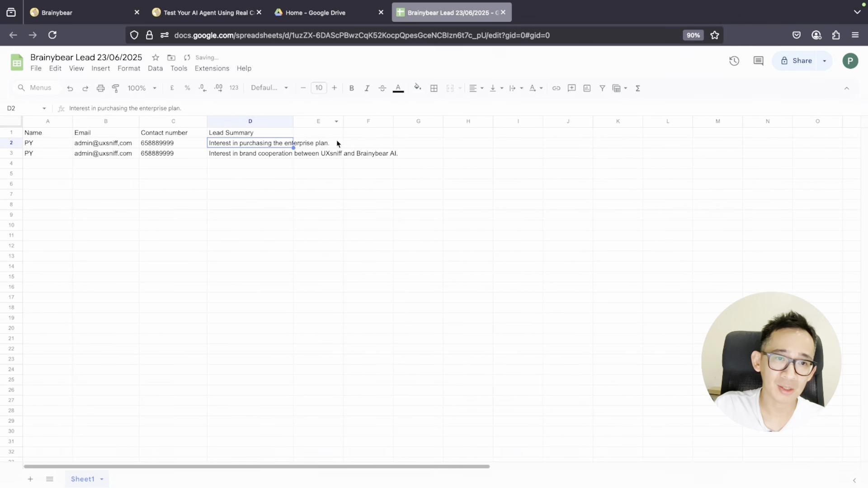
{"action": "left_click", "coordinate": [364, 194]}
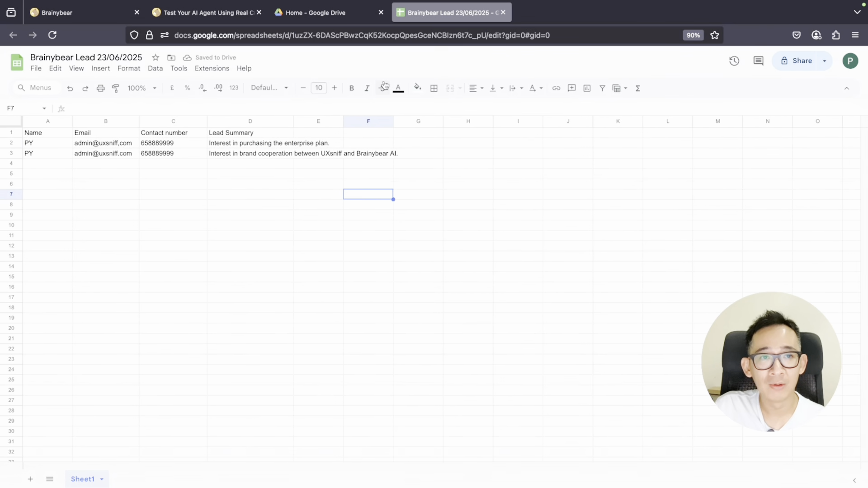
{"action": "mouse_move", "coordinate": [333, 18]}
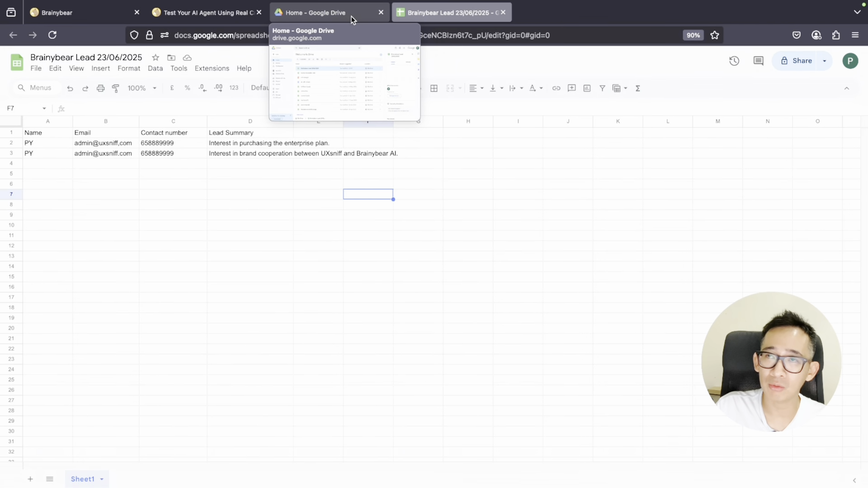
{"action": "left_click", "coordinate": [240, 13]}
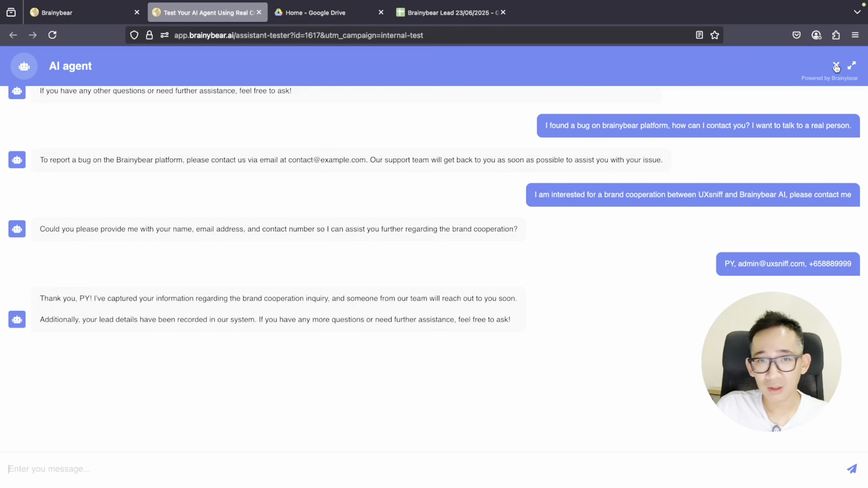
From the agents list, open Sheets manager's tools and start a new custom tool
{"action": "left_click", "coordinate": [89, 13]}
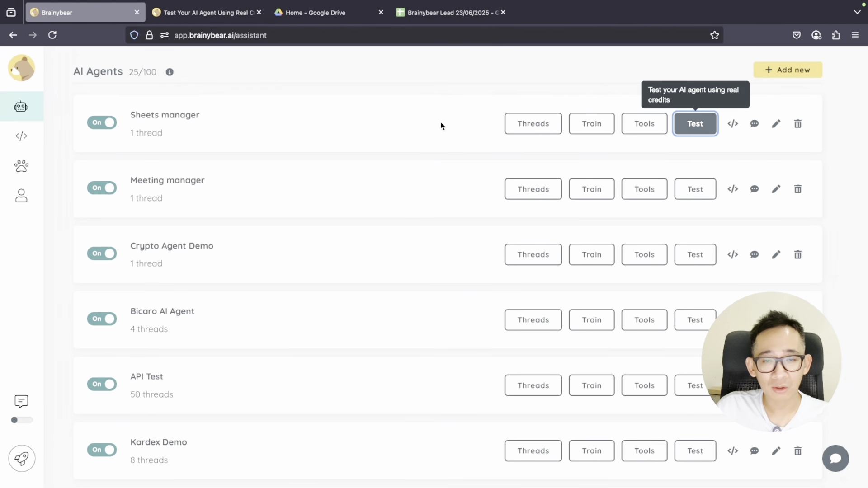
{"action": "left_click", "coordinate": [644, 128]}
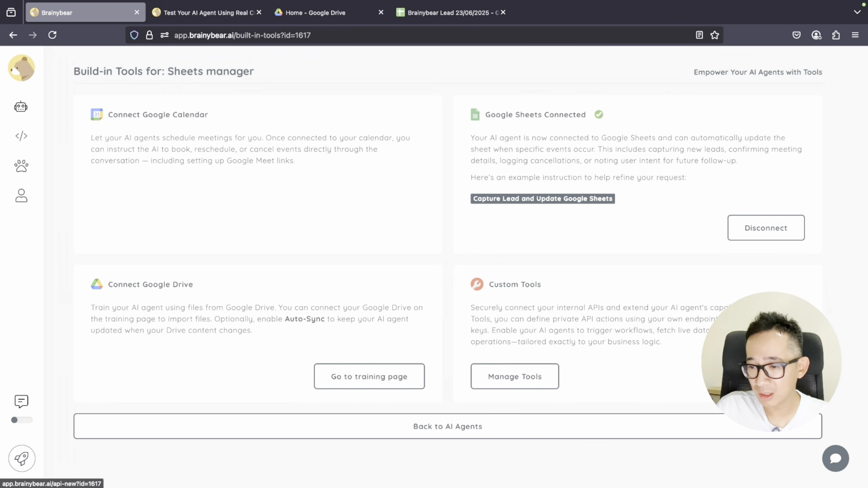
{"action": "left_click", "coordinate": [763, 377]}
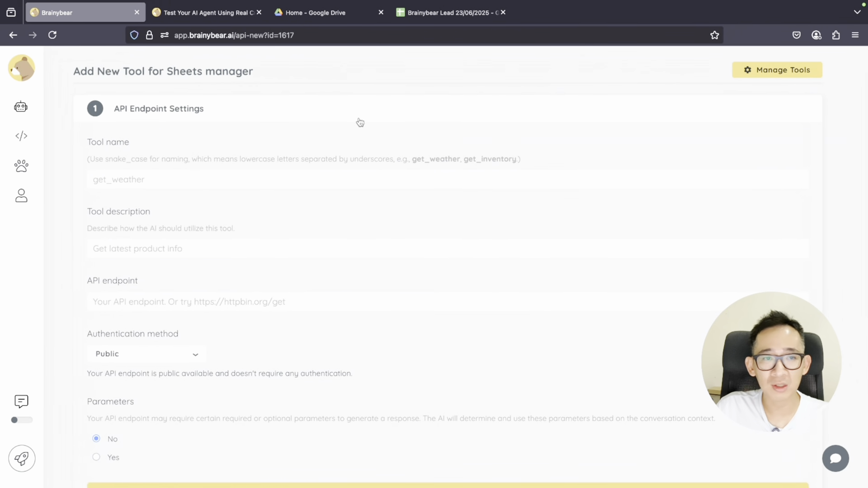
Glance back at the lead spreadsheet and the agent test chat, then return to the new tool form
{"action": "left_click", "coordinate": [438, 14]}
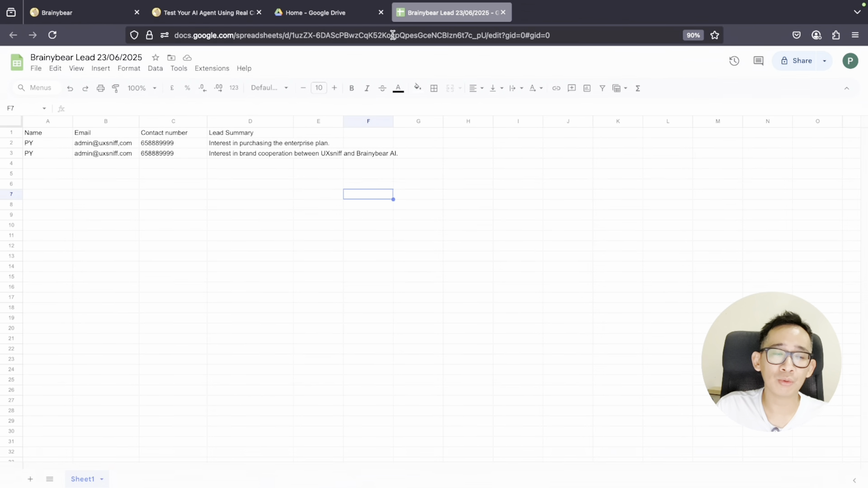
{"action": "mouse_move", "coordinate": [230, 15]}
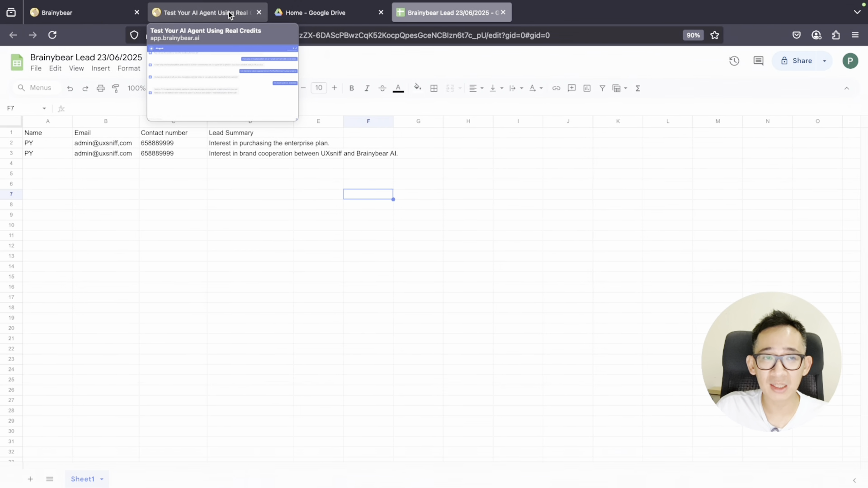
{"action": "left_click", "coordinate": [230, 15]}
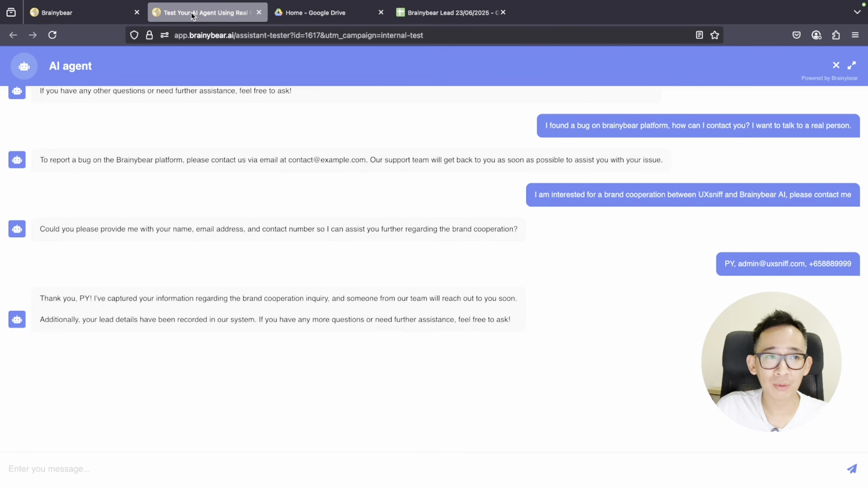
{"action": "left_click", "coordinate": [107, 15]}
Name the tool post_lead_to_crm and describe it as 'post lead information to crm'
{"action": "left_click", "coordinate": [203, 177]}
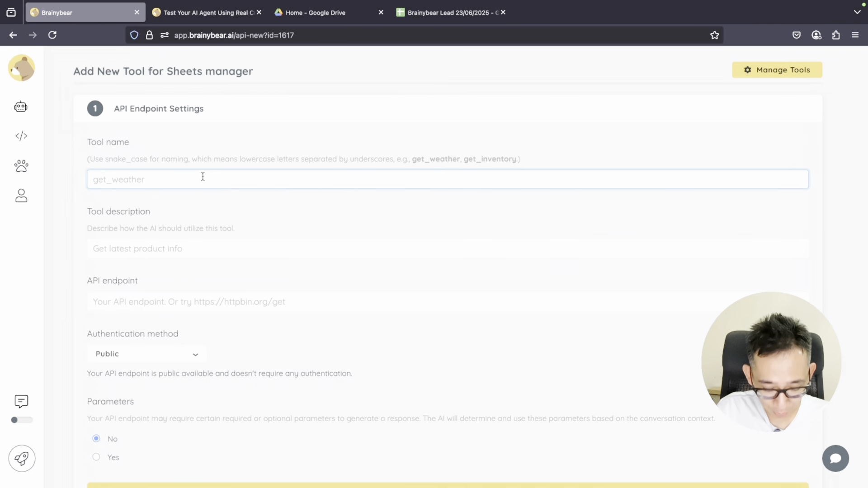
{"action": "type", "text": "post_lead_to_hubp"}
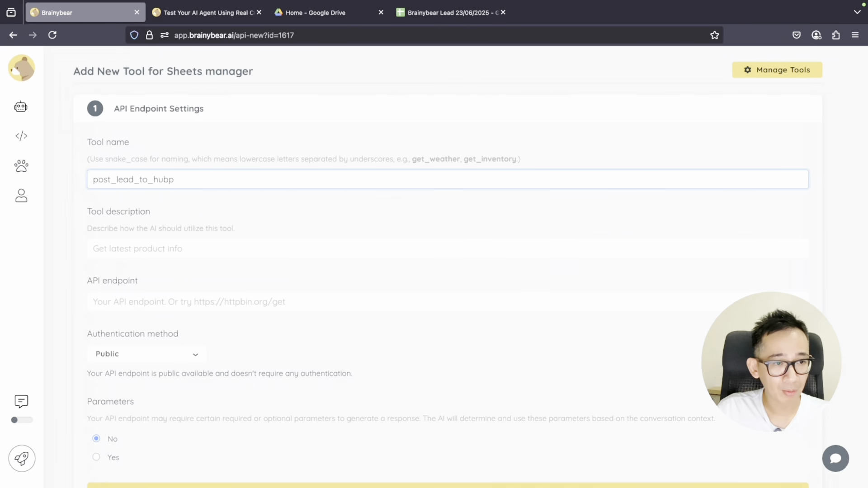
{"action": "key", "text": "BackSpace"}
{"action": "key", "text": "BackSpace"}
{"action": "key", "text": "BackSpace"}
{"action": "key", "text": "BackSpace"}
{"action": "type", "text": "crm"}
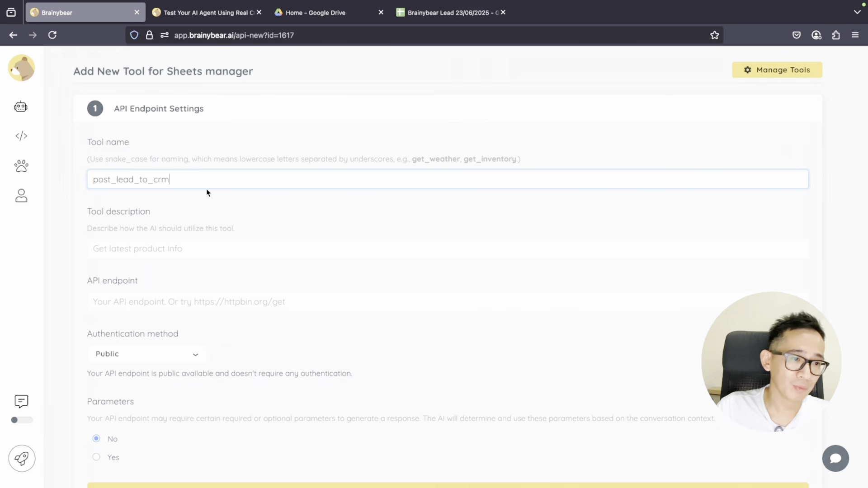
{"action": "left_click", "coordinate": [208, 248]}
{"action": "type", "text": "post lead information to crm"}
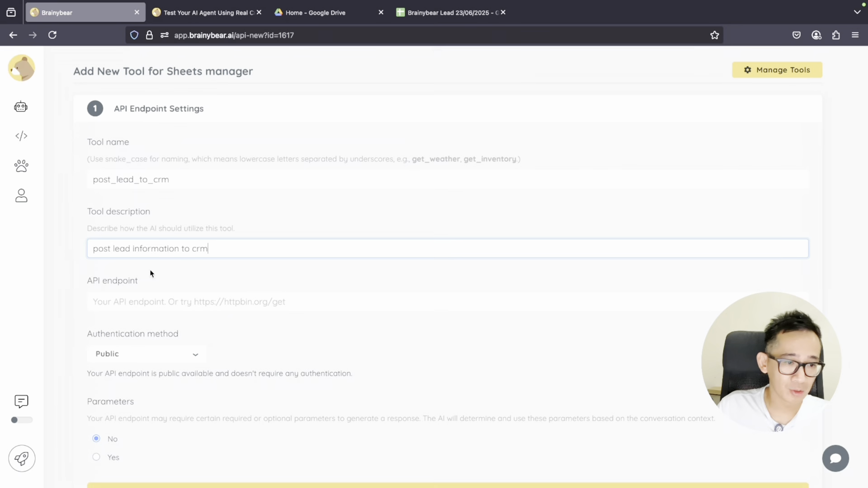
{"action": "left_click", "coordinate": [158, 292]}
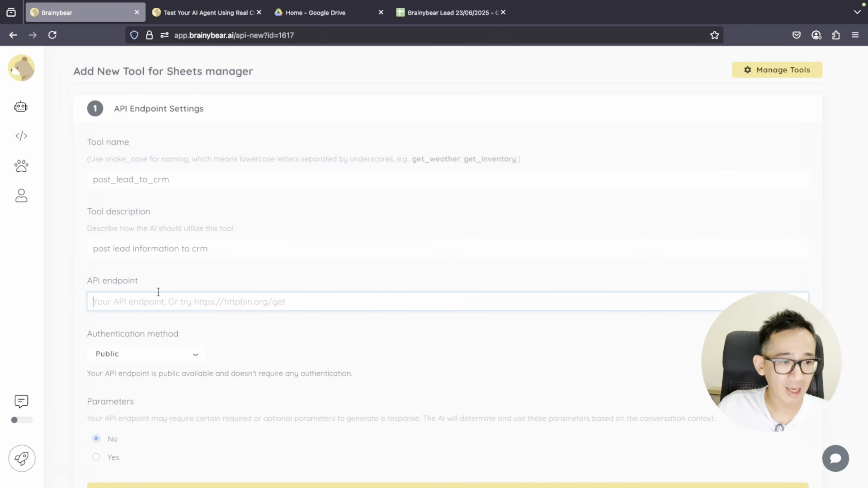
{"action": "scroll", "coordinate": [199, 280], "scroll_direction": "down", "scroll_amount": 1}
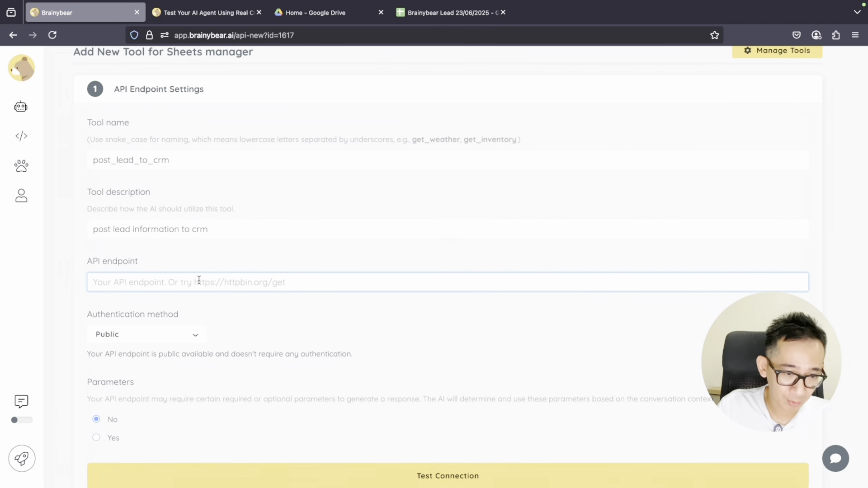
{"action": "type", "text": "https:/httpbin.org/get"}
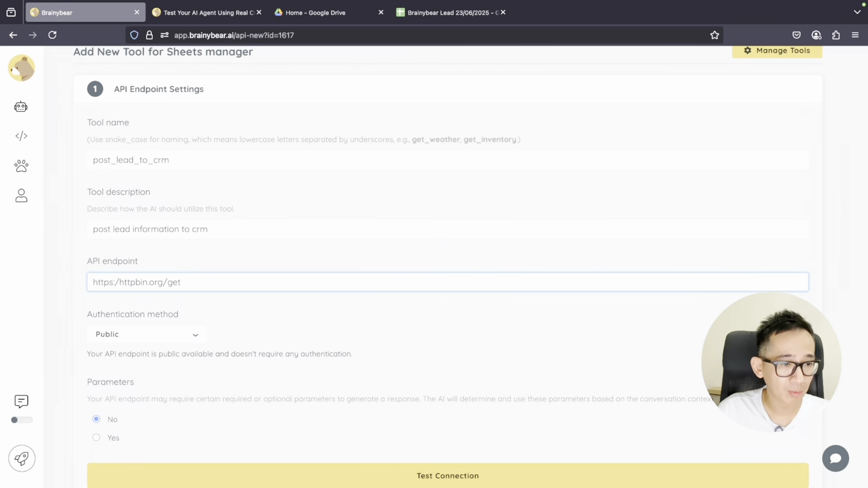
{"action": "left_click", "coordinate": [120, 282]}
{"action": "type", "text": "/"}
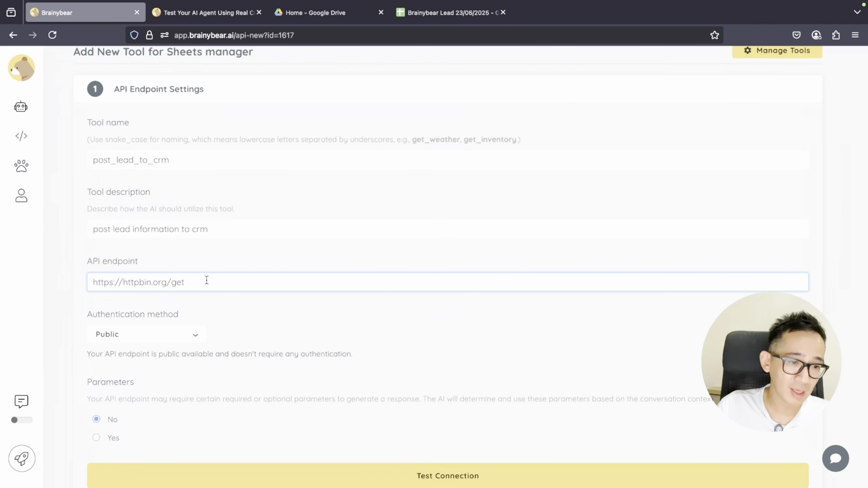
{"action": "scroll", "coordinate": [248, 291], "scroll_direction": "down", "scroll_amount": 1}
{"action": "scroll", "coordinate": [249, 291], "scroll_direction": "down", "scroll_amount": 3}
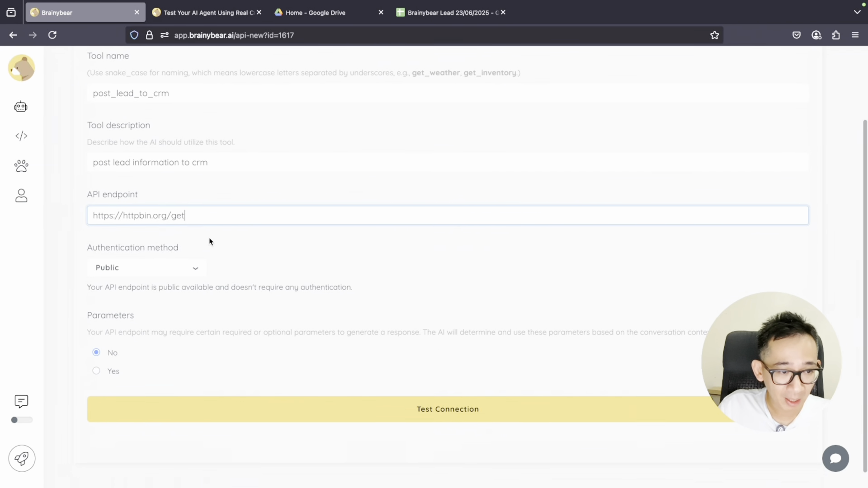
{"action": "scroll", "coordinate": [209, 241], "scroll_direction": "down", "scroll_amount": 1}
{"action": "left_click", "coordinate": [175, 250]}
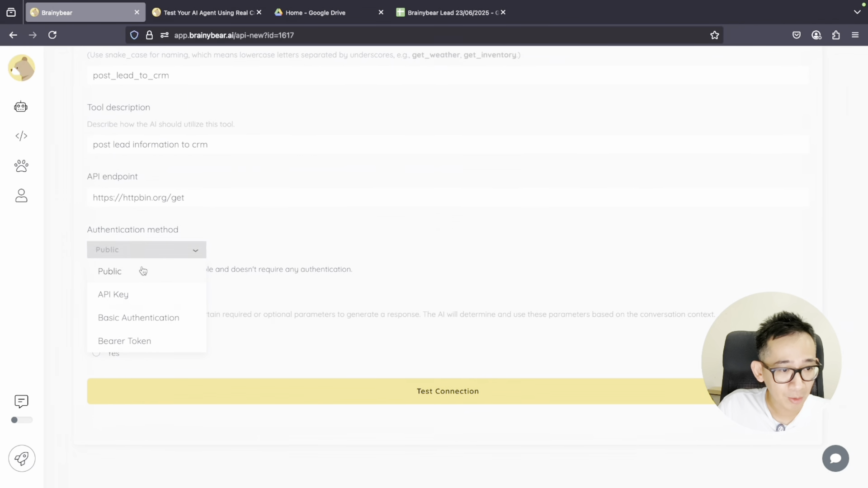
{"action": "left_click", "coordinate": [149, 299]}
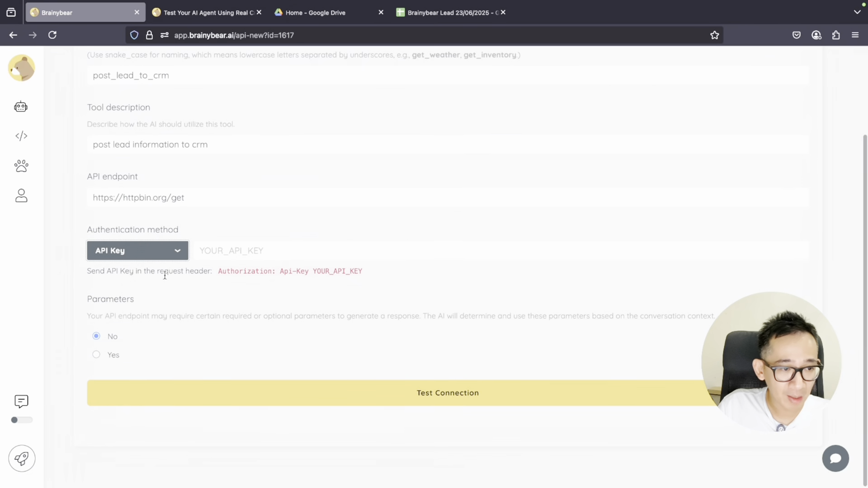
{"action": "left_click", "coordinate": [161, 251]}
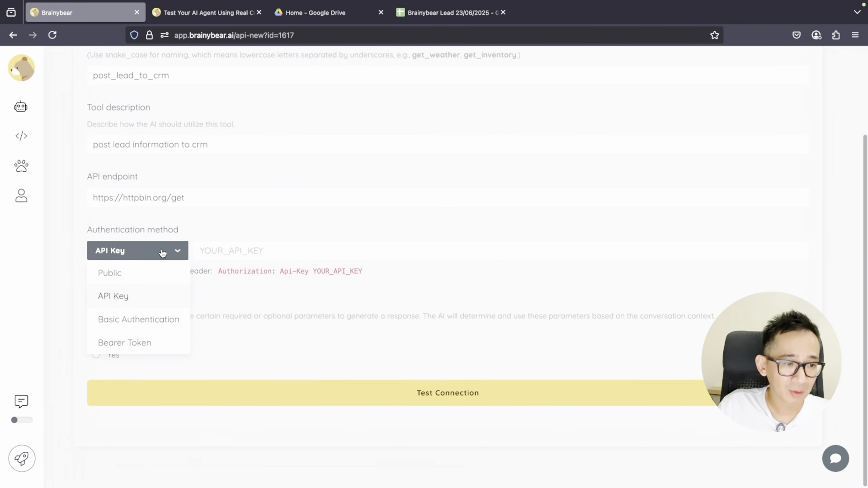
{"action": "left_click", "coordinate": [159, 321]}
{"action": "left_click", "coordinate": [190, 251]}
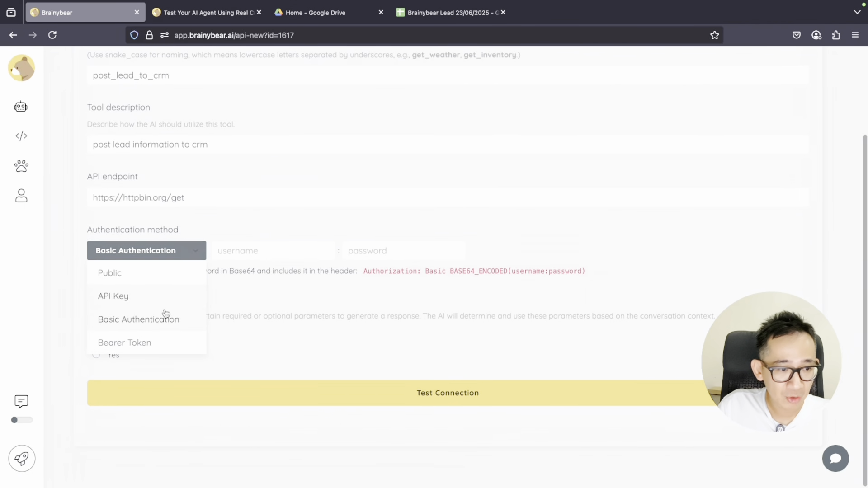
{"action": "left_click", "coordinate": [155, 343]}
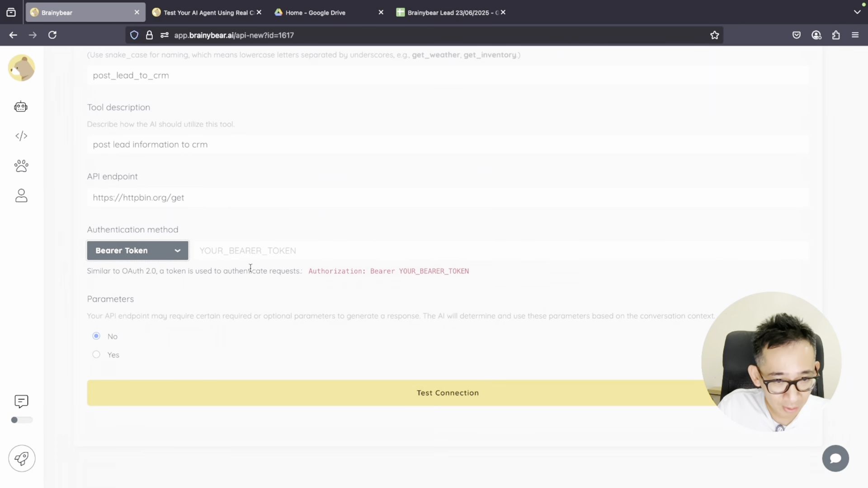
{"action": "left_click", "coordinate": [176, 254]}
{"action": "left_click", "coordinate": [155, 274]}
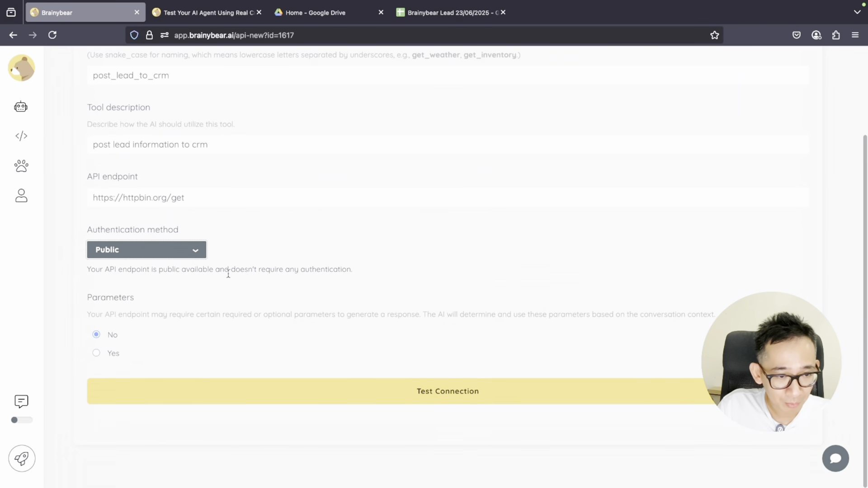
{"action": "left_click", "coordinate": [230, 198]}
{"action": "left_click_drag", "start_coordinate": [231, 199], "coordinate": [92, 199]}
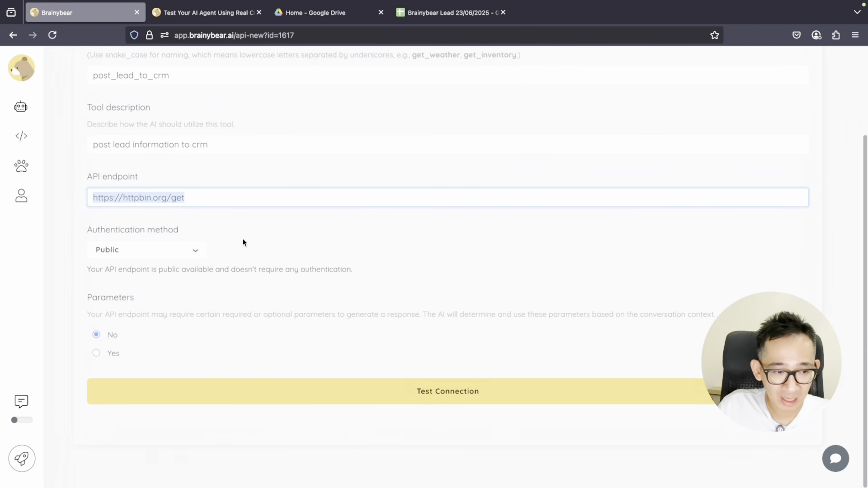
Add optional parameters customer_name and customer_email, then run a connection test against the endpoint
{"action": "left_click", "coordinate": [97, 354]}
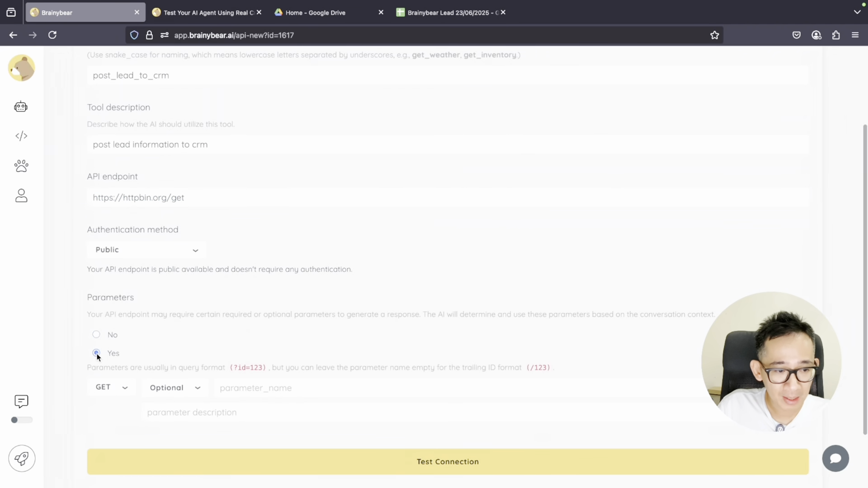
{"action": "scroll", "coordinate": [301, 337], "scroll_direction": "down", "scroll_amount": 1}
{"action": "left_click", "coordinate": [290, 366]}
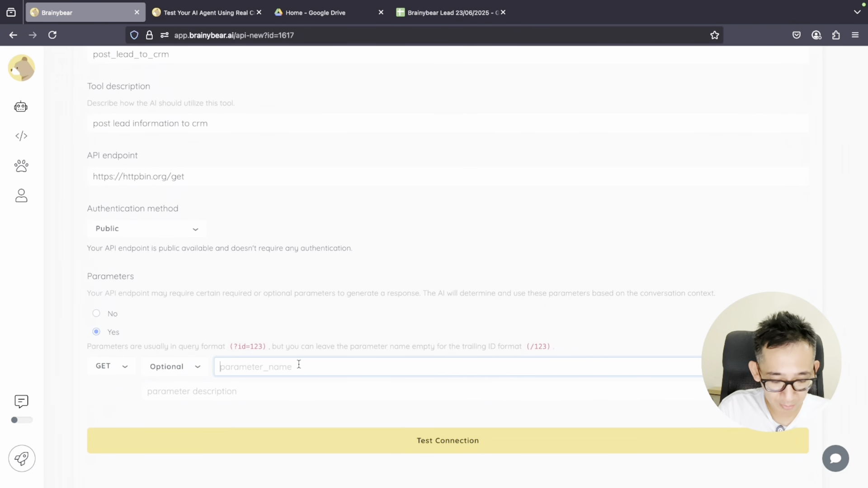
{"action": "type", "text": "cus"}
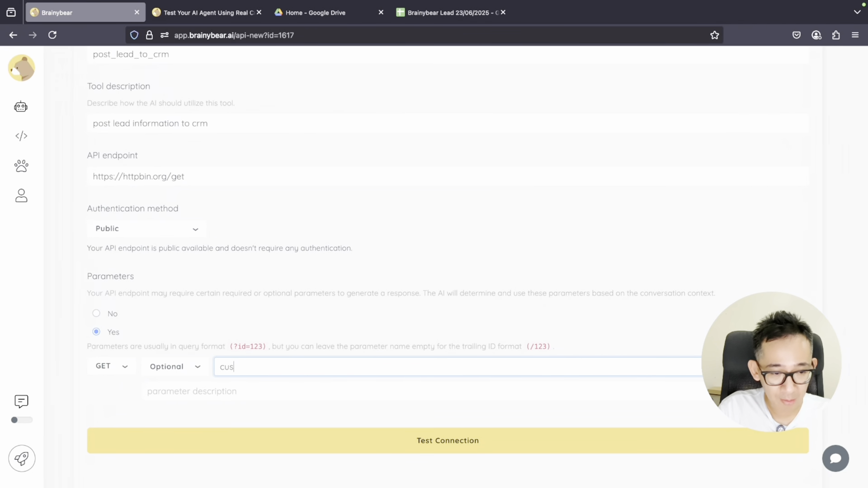
{"action": "type", "text": "tomer_name"}
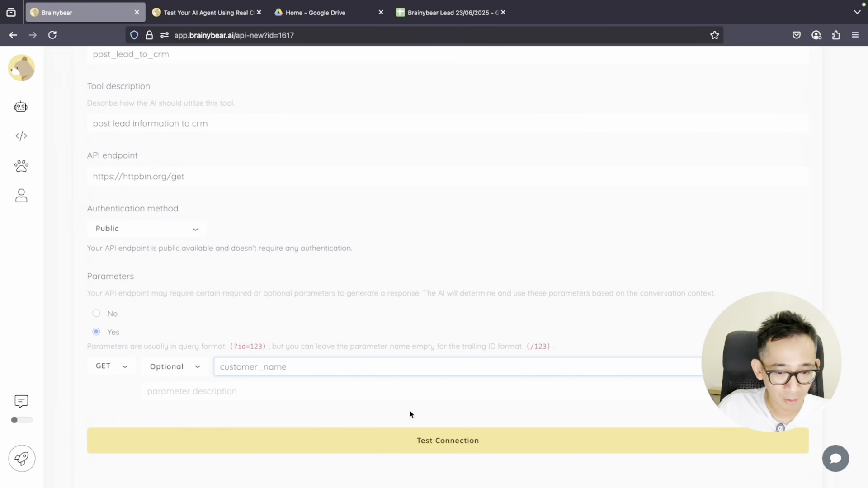
{"action": "key", "text": "Return"}
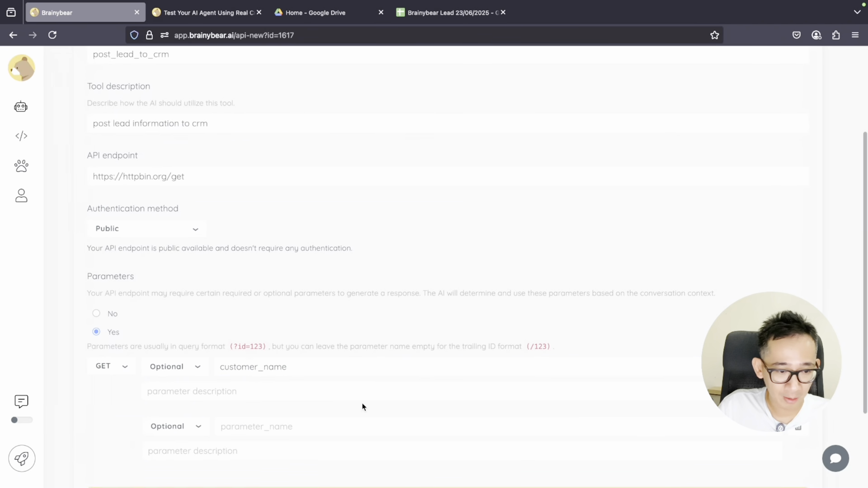
{"action": "left_click", "coordinate": [275, 425]}
{"action": "type", "text": "customer_email"}
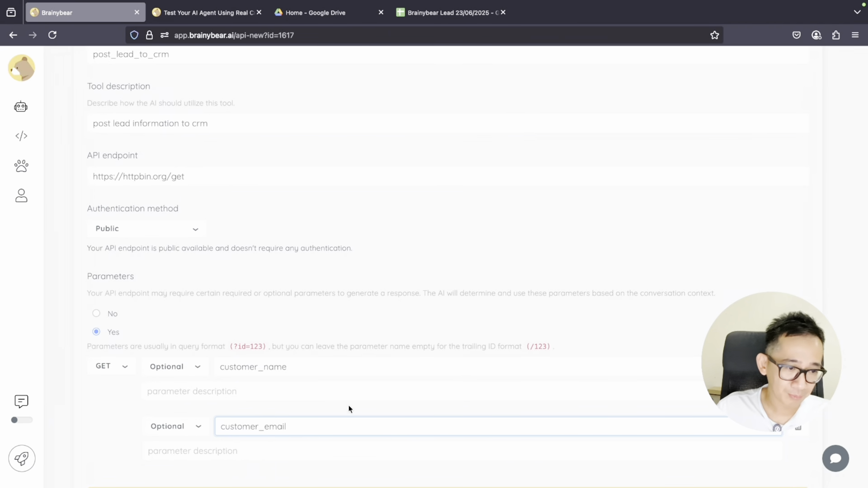
{"action": "scroll", "coordinate": [380, 368], "scroll_direction": "down", "scroll_amount": 3}
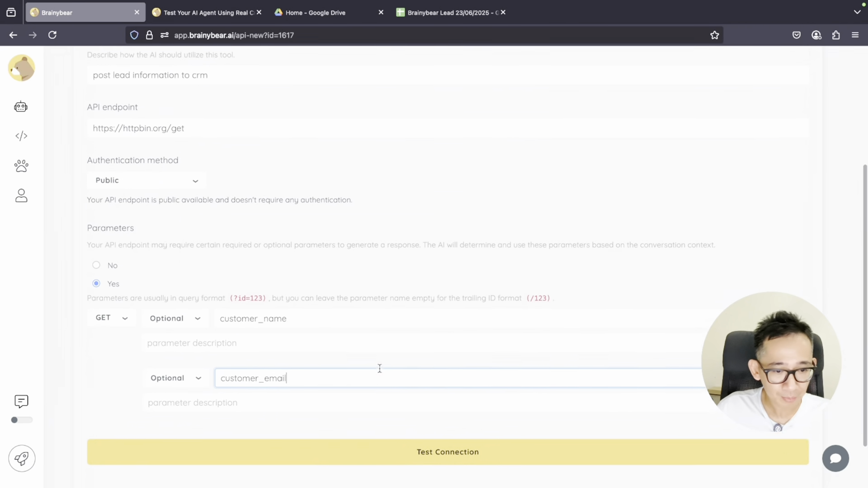
{"action": "left_click", "coordinate": [447, 426]}
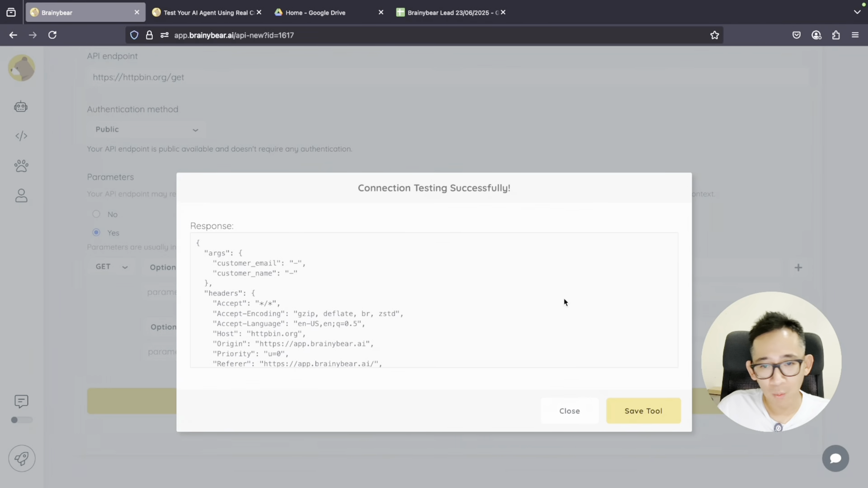
Save the tested post_lead_to_crm tool and dismiss the tool-saved confirmation
{"action": "scroll", "coordinate": [534, 290], "scroll_direction": "down", "scroll_amount": 1}
{"action": "left_click", "coordinate": [654, 422]}
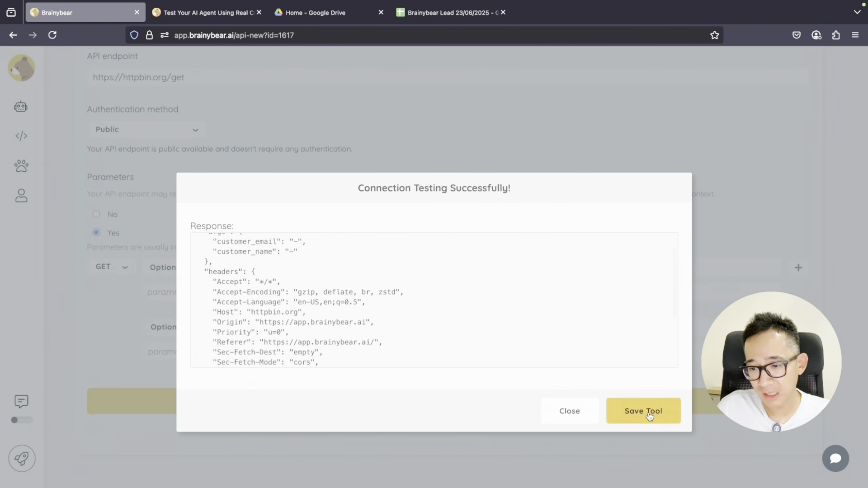
{"action": "scroll", "coordinate": [614, 322], "scroll_direction": "up", "scroll_amount": 2}
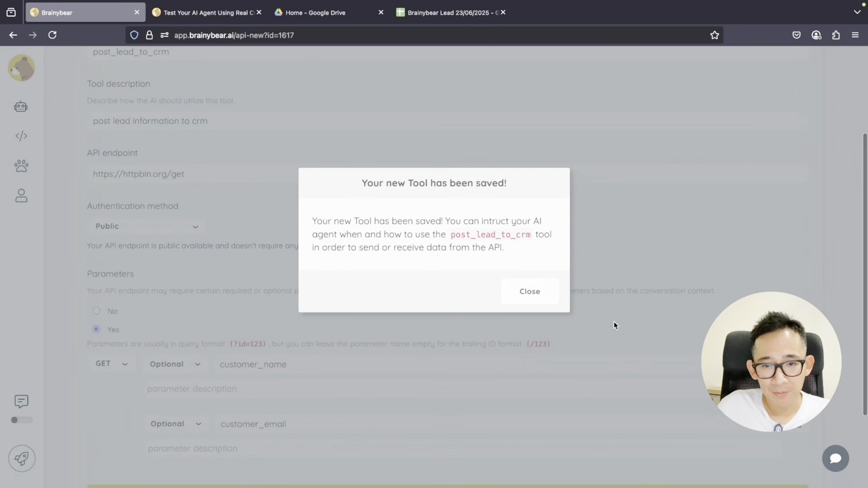
{"action": "double_click", "coordinate": [490, 234]}
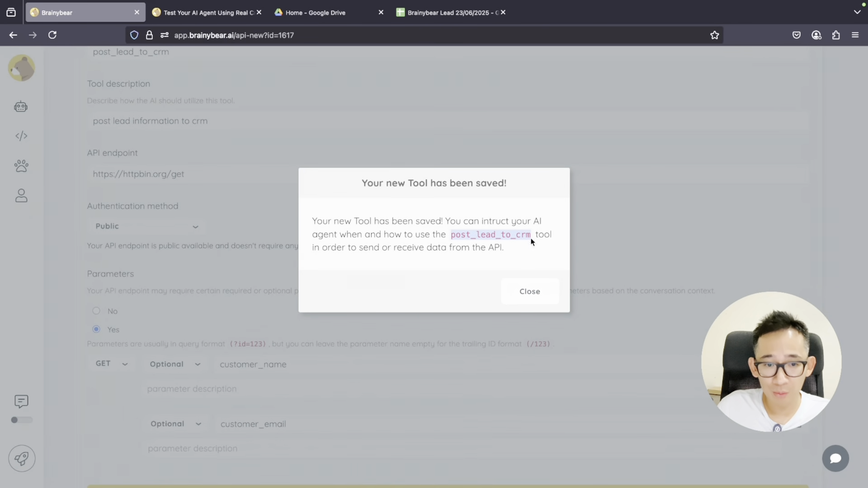
{"action": "left_click", "coordinate": [532, 293]}
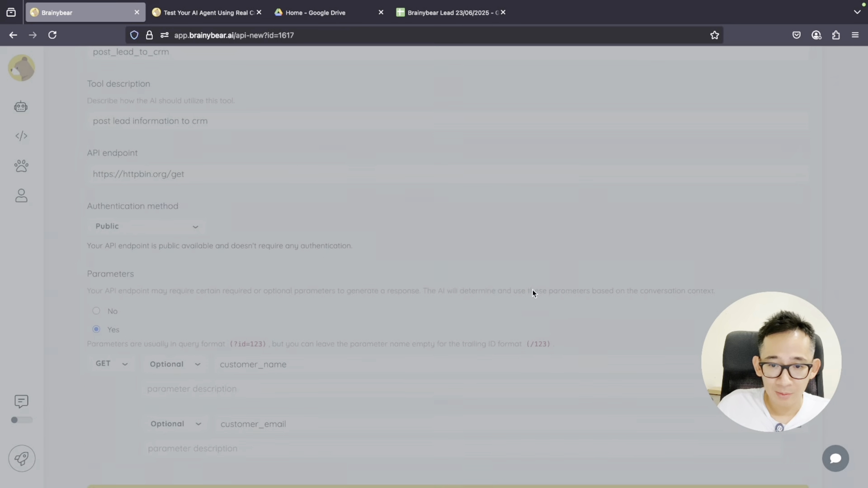
{"action": "scroll", "coordinate": [532, 286], "scroll_direction": "up", "scroll_amount": 3}
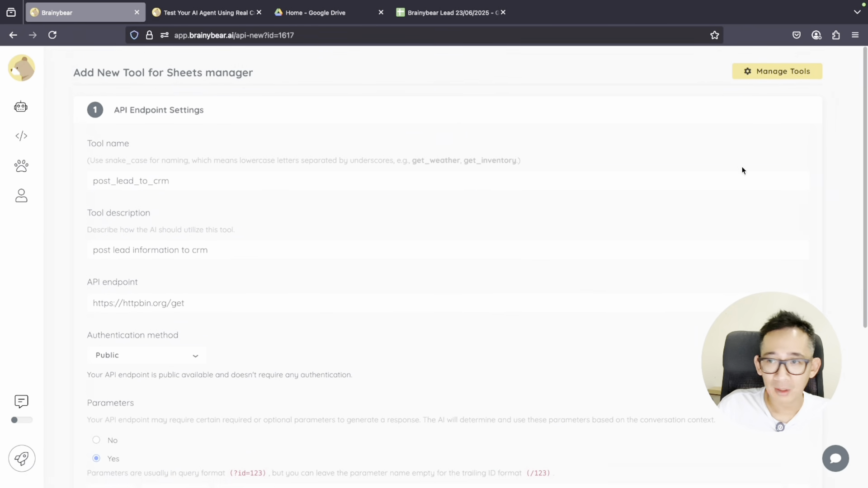
Confirm post_lead_to_crm appears in Sheets manager's tool list, then go back to AI Agents
{"action": "left_click", "coordinate": [767, 72]}
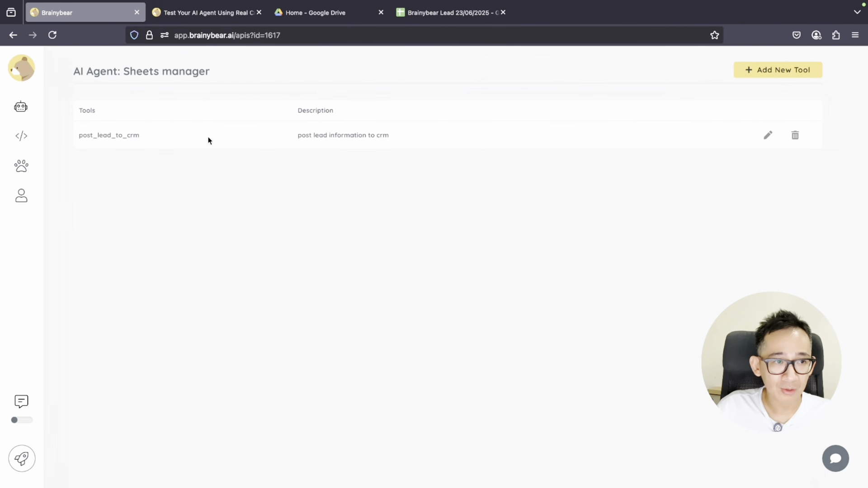
{"action": "left_click_drag", "start_coordinate": [145, 139], "coordinate": [78, 136]}
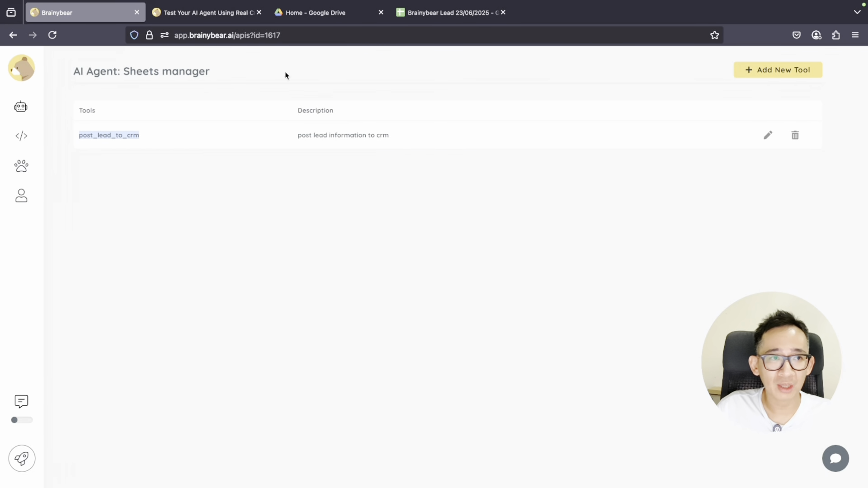
{"action": "left_click", "coordinate": [64, 114]}
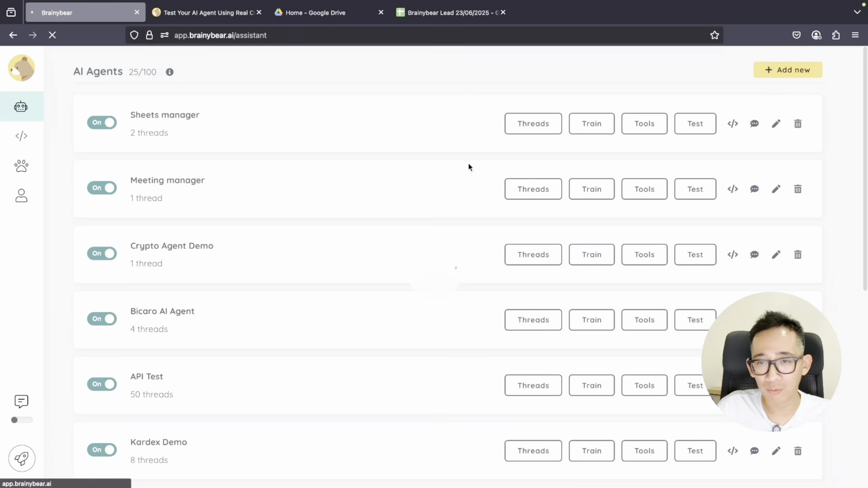
Append 'Also send the lead information using post_lead_to_crm function.' to Sheets manager's instructions
{"action": "left_click", "coordinate": [774, 125]}
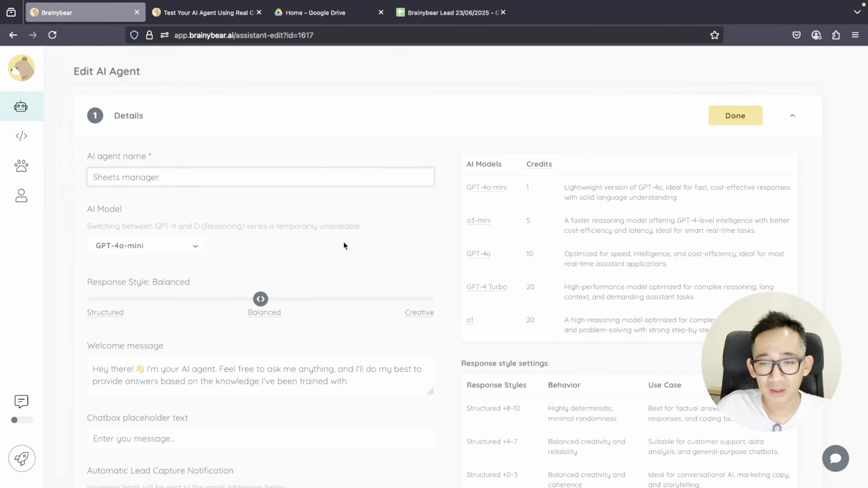
{"action": "scroll", "coordinate": [385, 244], "scroll_direction": "down", "scroll_amount": 7}
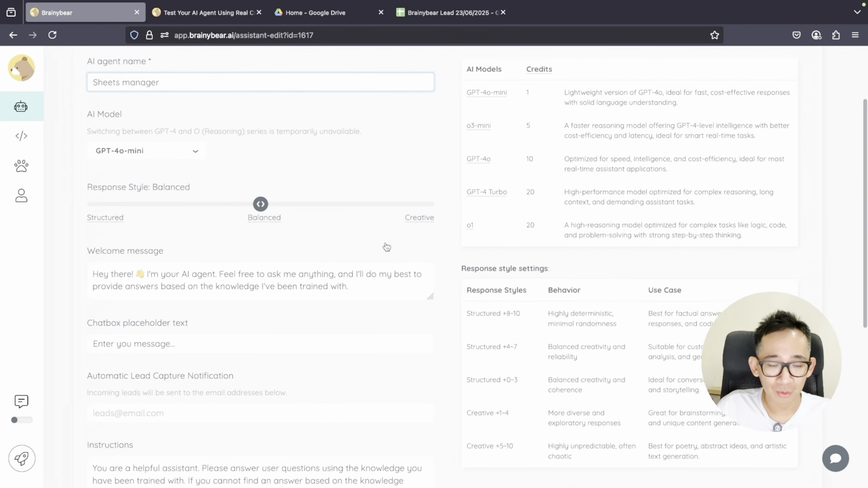
{"action": "scroll", "coordinate": [387, 243], "scroll_direction": "down", "scroll_amount": 5}
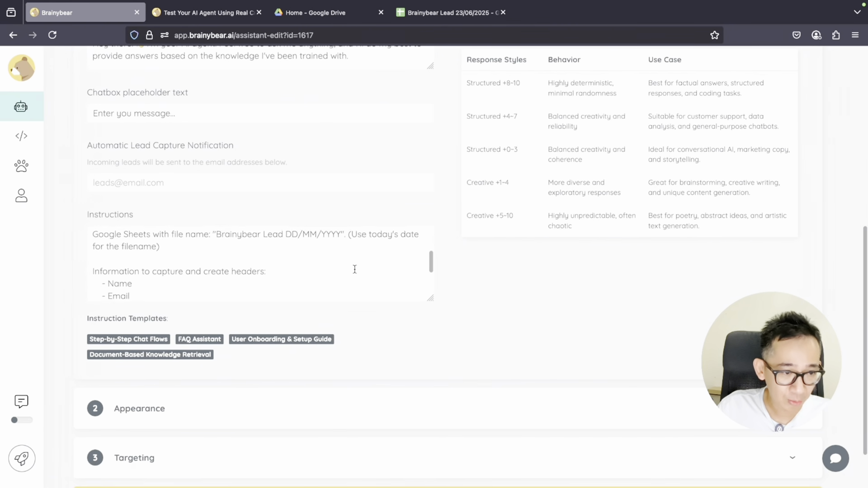
{"action": "left_click", "coordinate": [141, 283]}
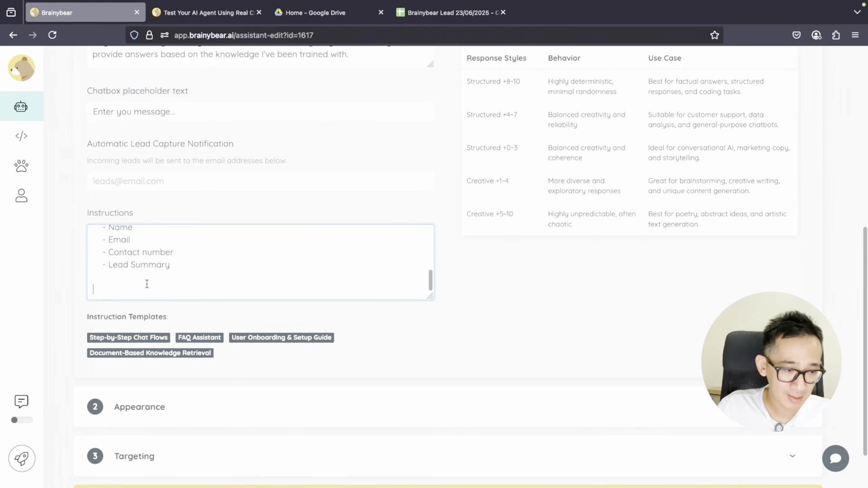
{"action": "type", "text": "Also s"}
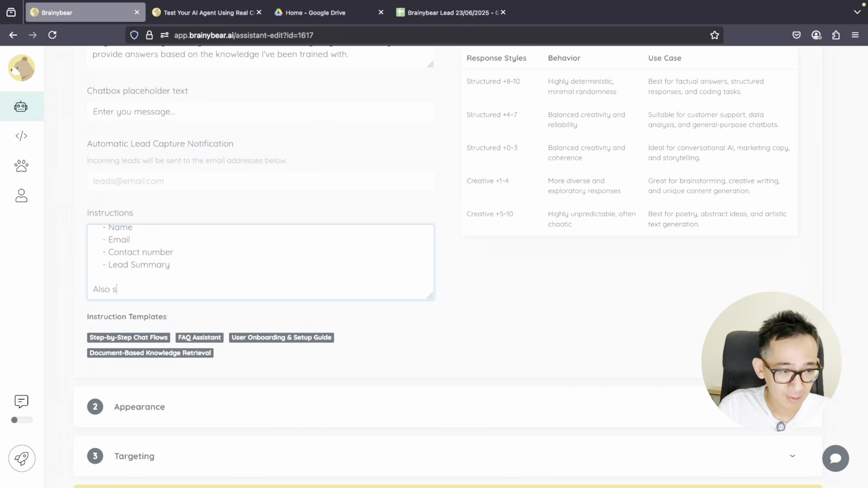
{"action": "type", "text": "end the lea"}
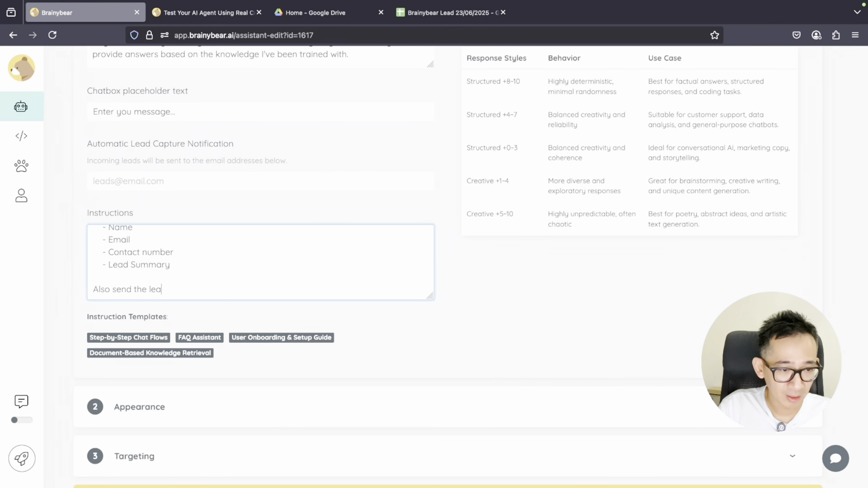
{"action": "type", "text": "d inform"}
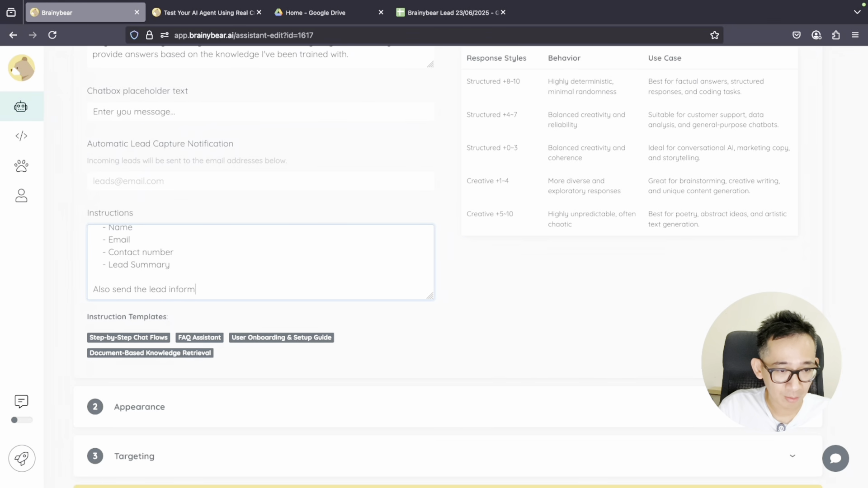
{"action": "type", "text": "ation using"}
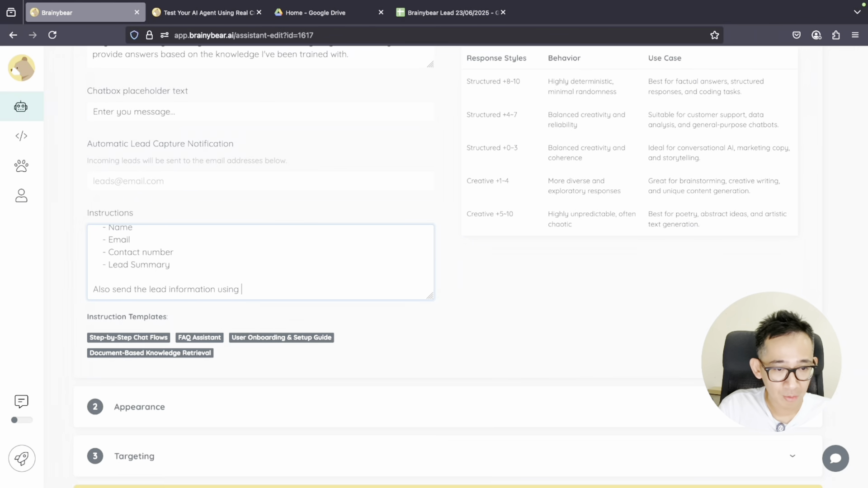
{"action": "type", "text": "post_lead_to_crm"}
{"action": "type", "text": "func"}
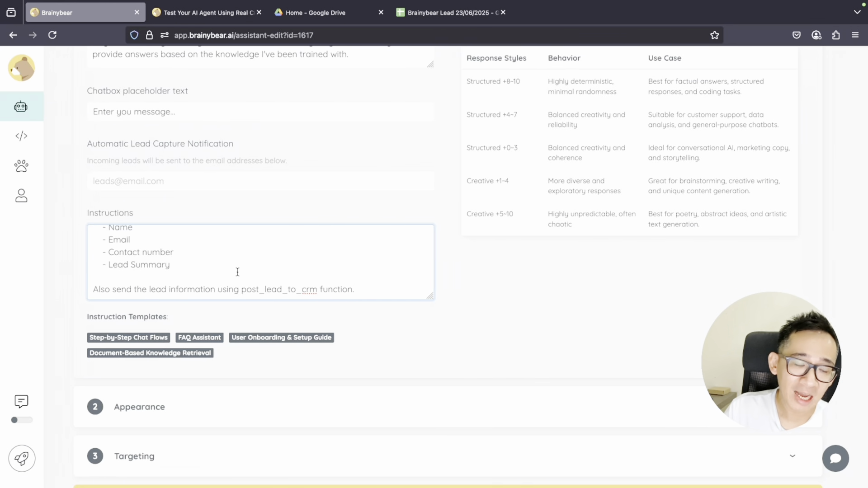
Review the Name, Email and post_lead_to_crm references in the instructions, ending at the final sentence
{"action": "scroll", "coordinate": [243, 272], "scroll_direction": "up", "scroll_amount": 2}
{"action": "double_click", "coordinate": [120, 244]}
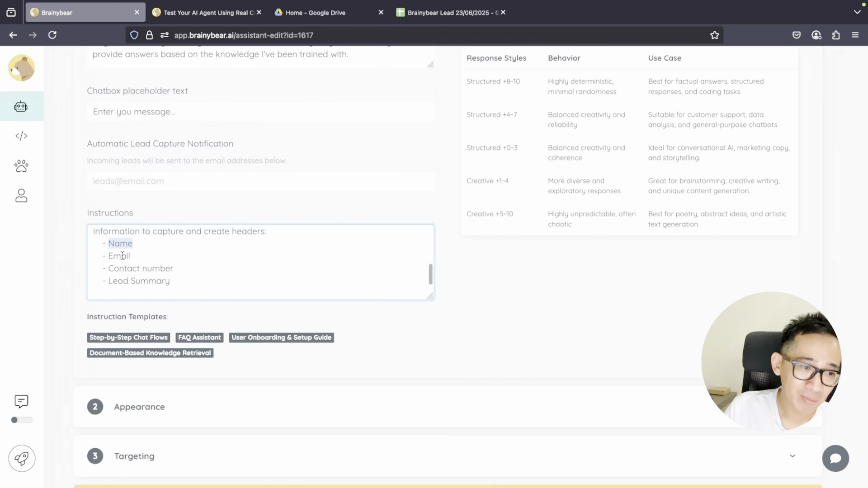
{"action": "double_click", "coordinate": [121, 256]}
{"action": "scroll", "coordinate": [194, 256], "scroll_direction": "down", "scroll_amount": 2}
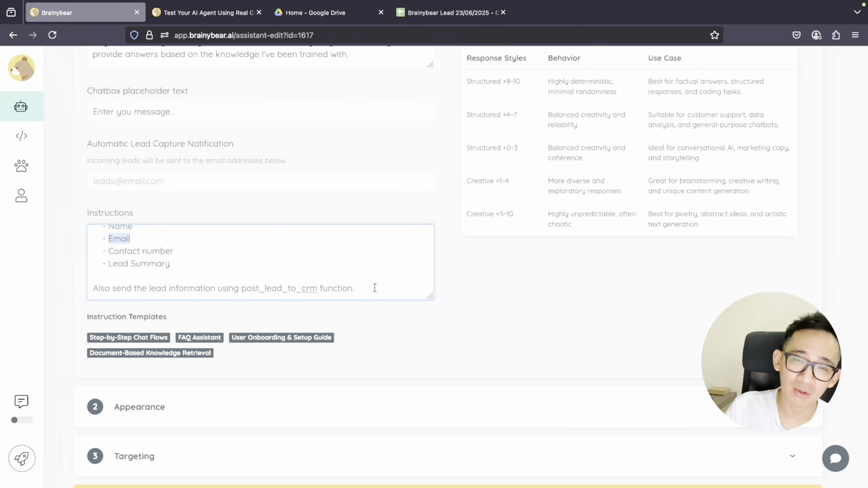
{"action": "double_click", "coordinate": [295, 288]}
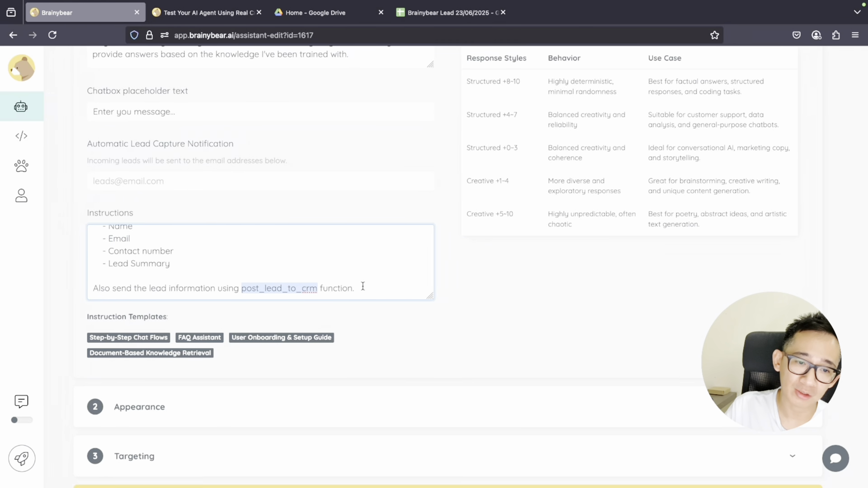
{"action": "left_click", "coordinate": [375, 288]}
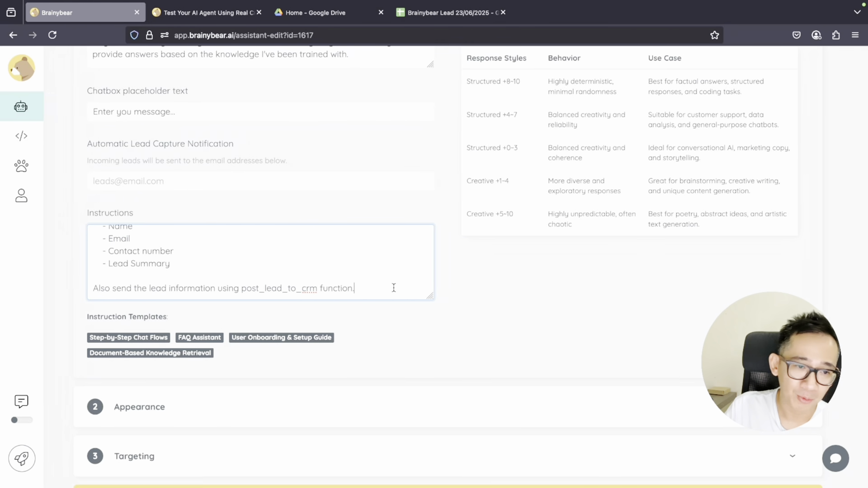